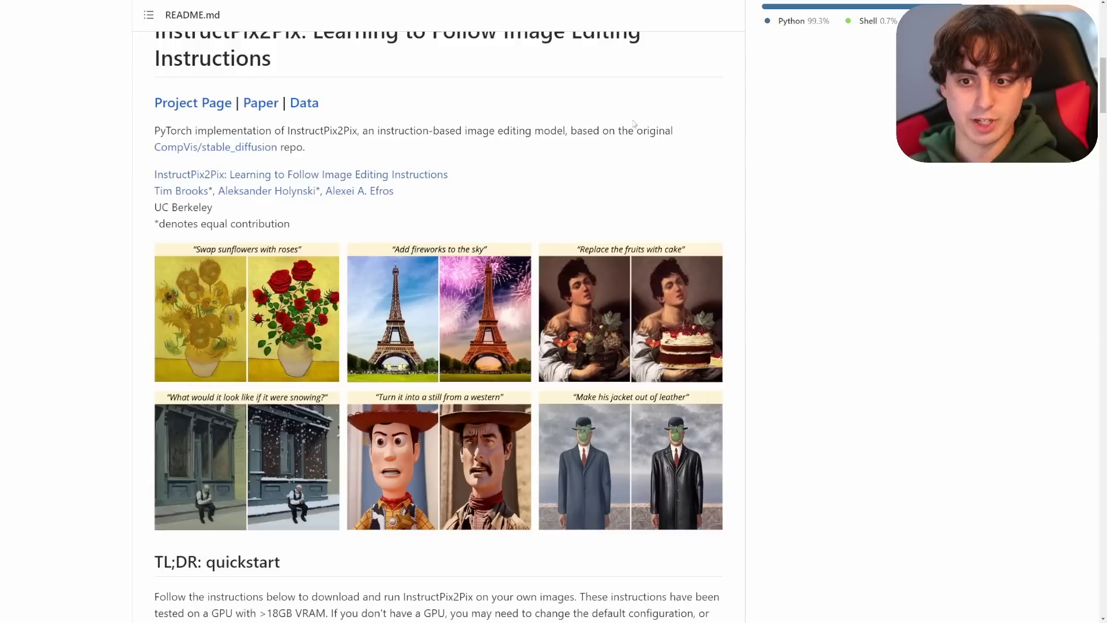
# Look over the instruct-pix2pix GitHub repository's file list and README.
pyautogui.scroll(9, 655, 287)
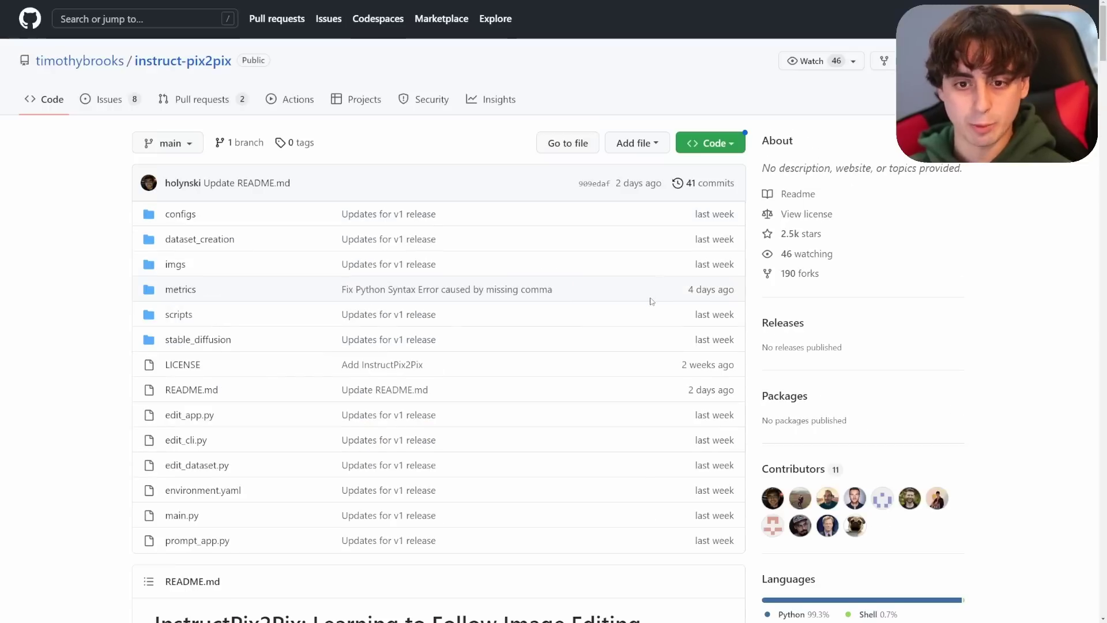
pyautogui.scroll(-3, 648, 301)
pyautogui.scroll(-8, 644, 304)
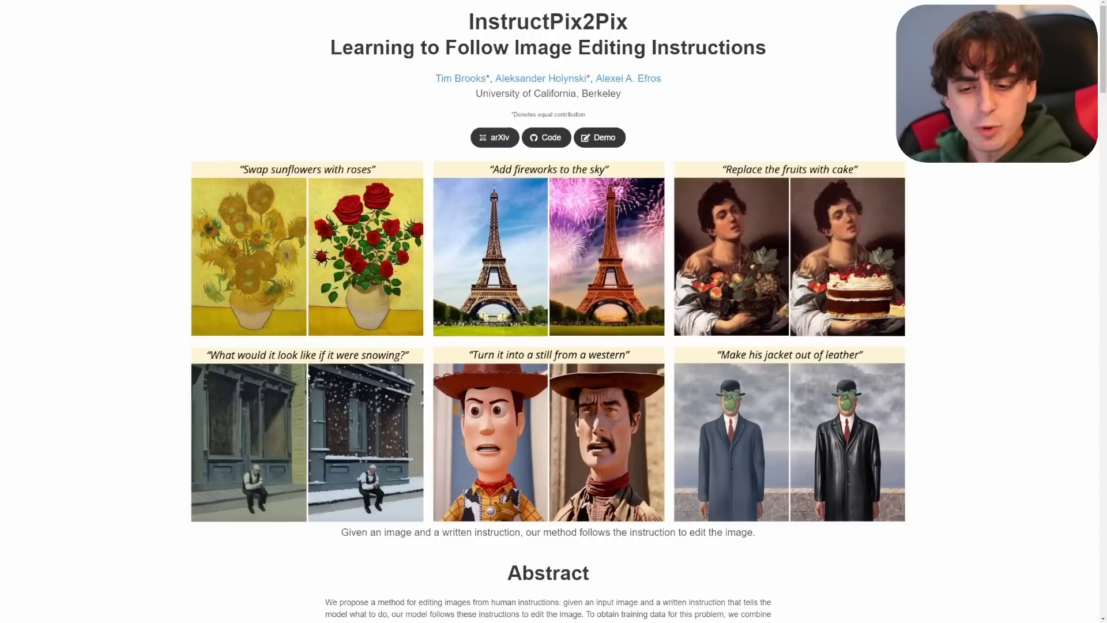
# Examine the example image edits and the abstract on the InstructPix2Pix project page.
pyautogui.scroll(-2, 206, 362)
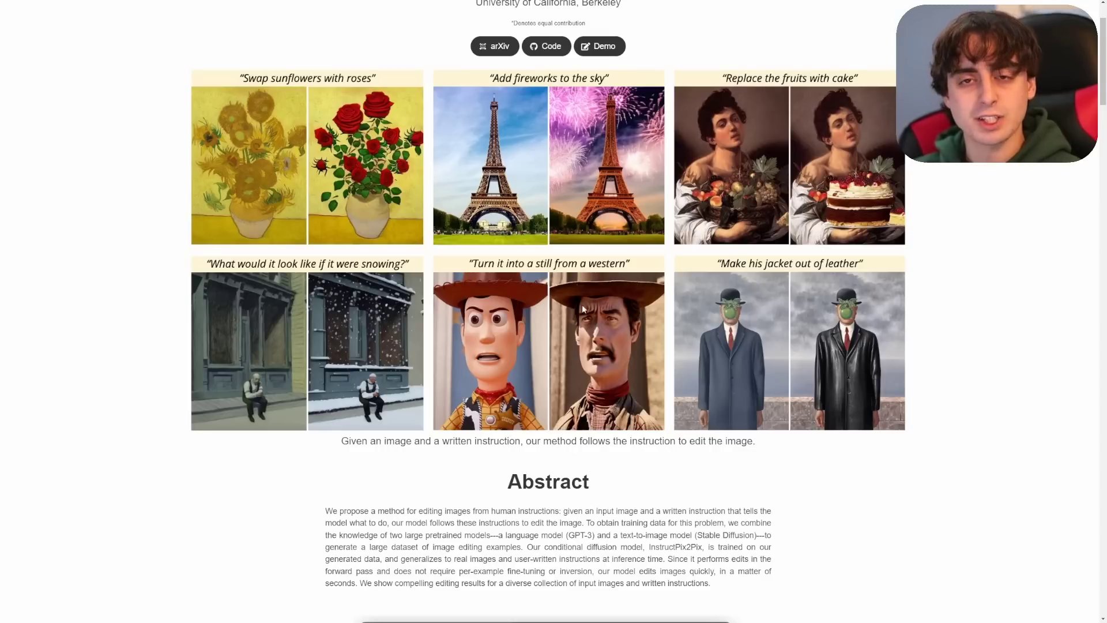
pyautogui.scroll(2, 622, 269)
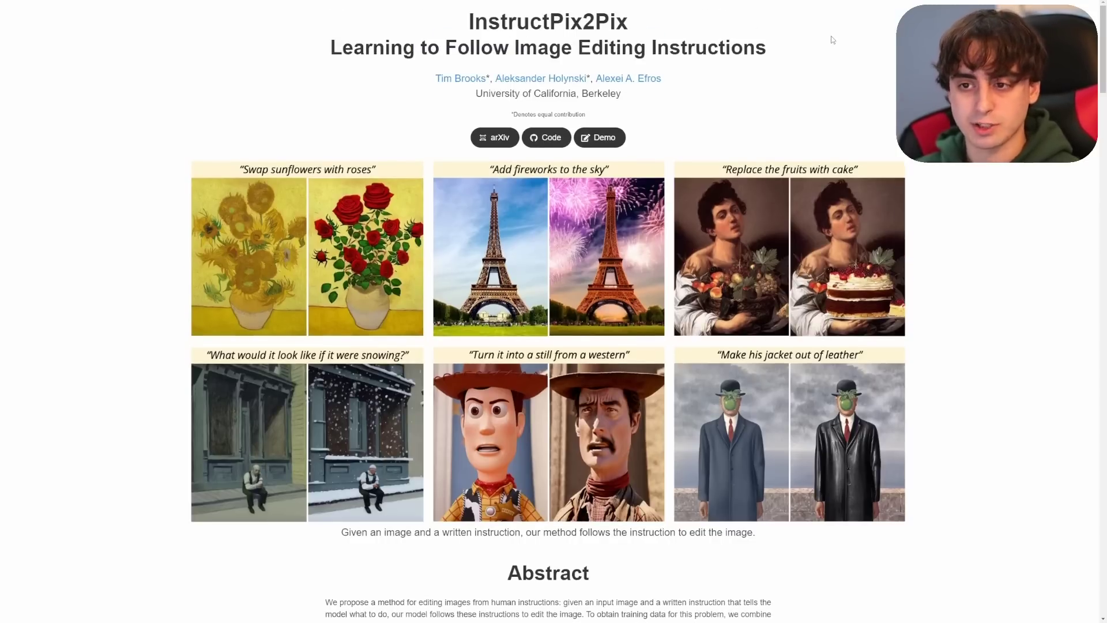
pyautogui.scroll(-3, 510, 293)
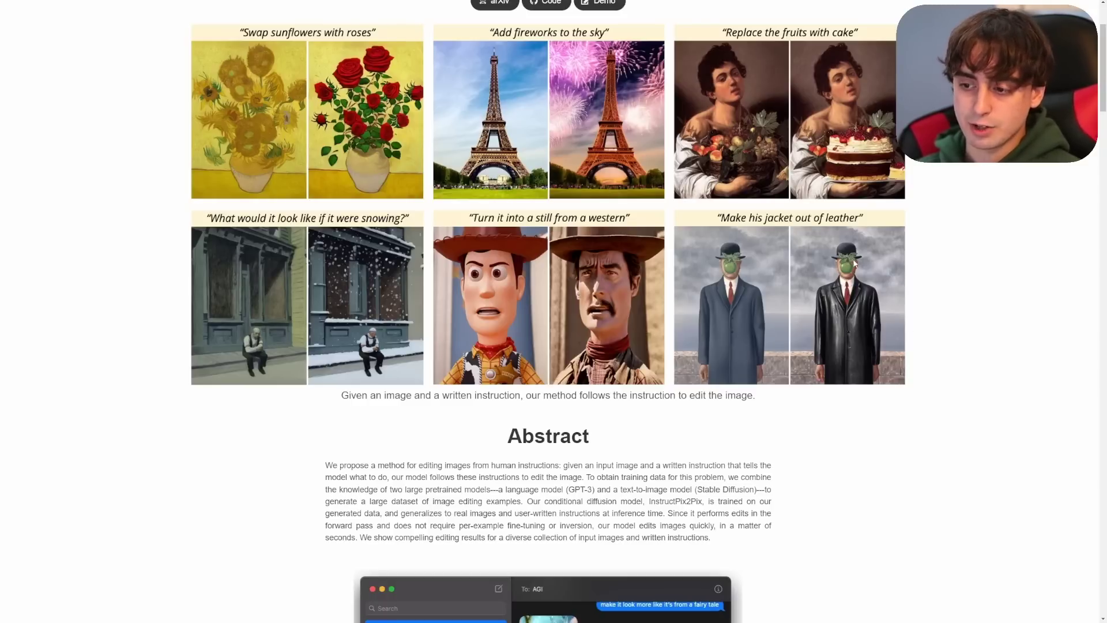
pyautogui.scroll(-5, 881, 271)
pyautogui.moveTo(702, 155)
pyautogui.mouseDown()
pyautogui.moveTo(325, 145)
pyautogui.moveTo(702, 156)
pyautogui.mouseUp()
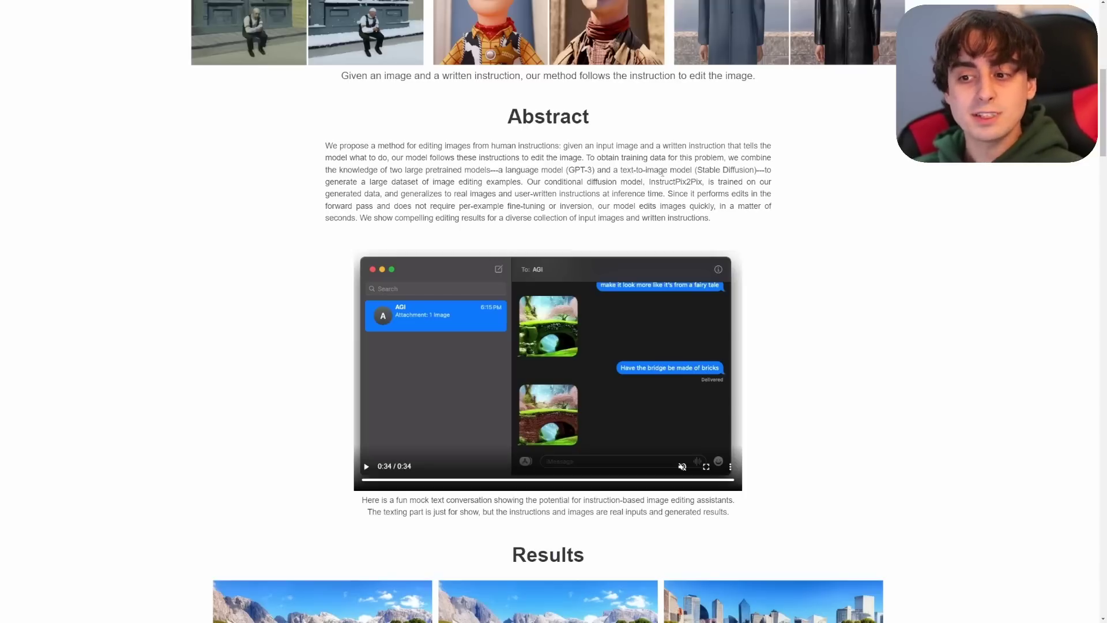
pyautogui.scroll(6, 507, 166)
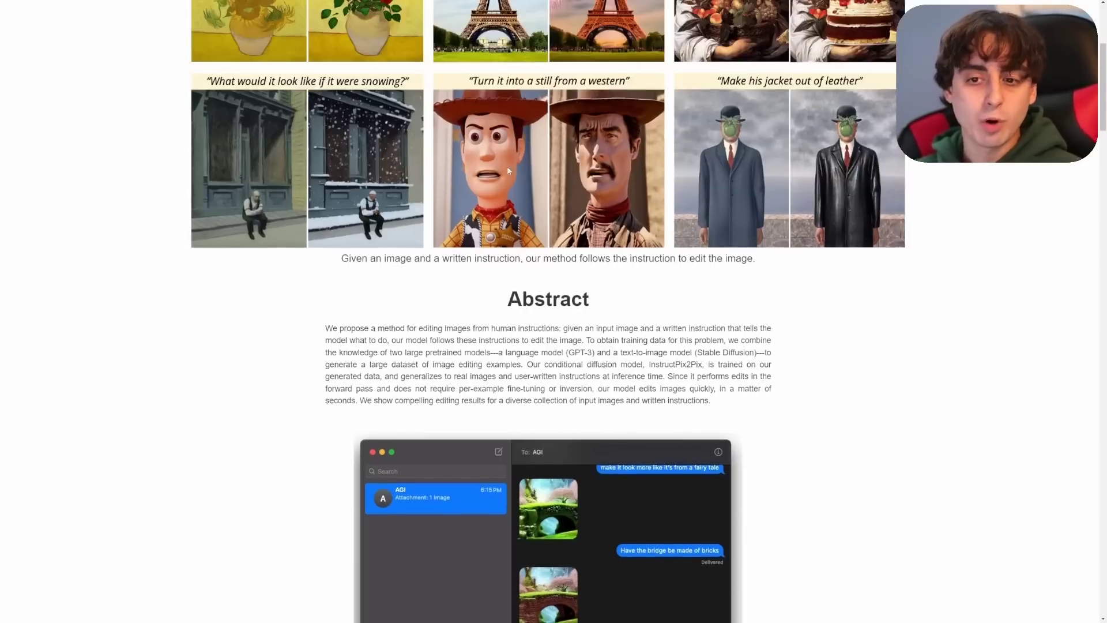
pyautogui.scroll(-6, 764, 173)
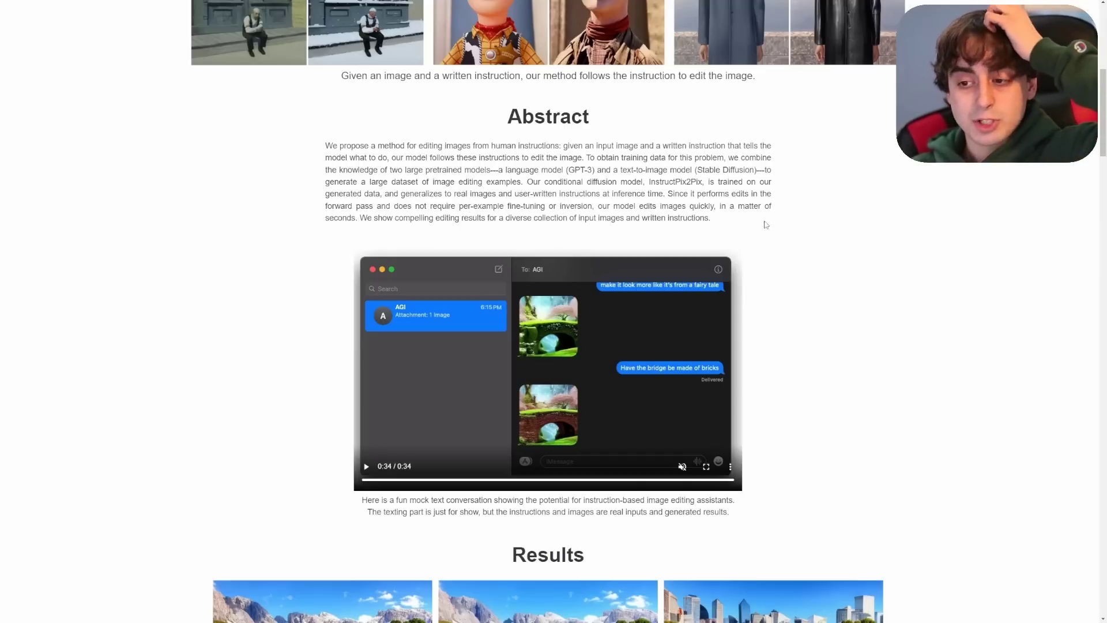
# Watch the mock text conversation demo video below the abstract in full screen, and return to the project page.
pyautogui.scroll(-2, 796, 232)
pyautogui.click(705, 331)
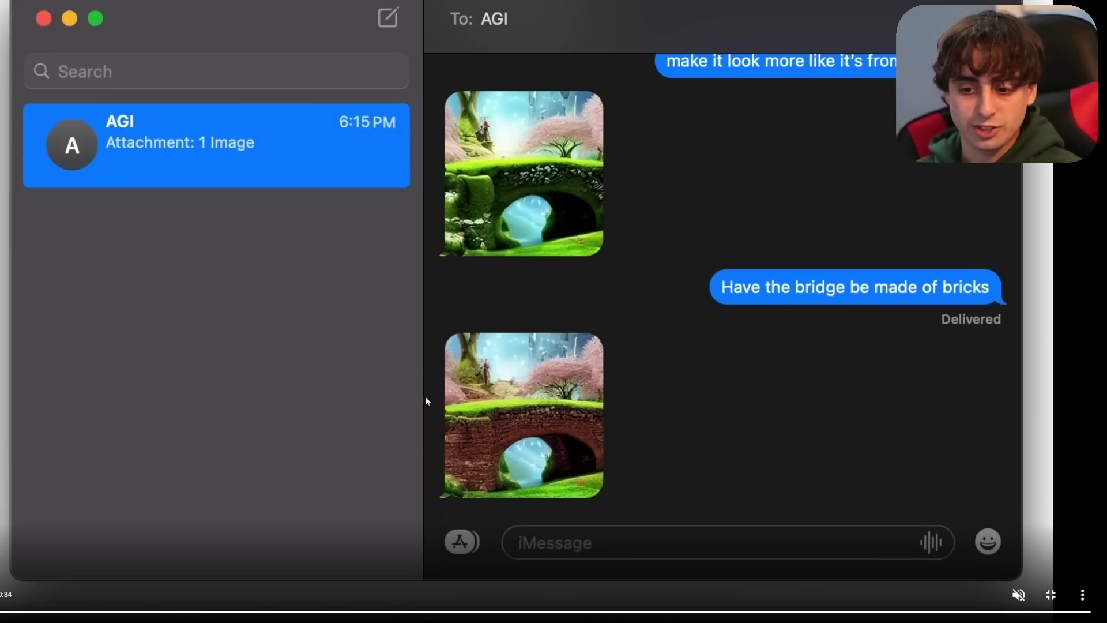
pyautogui.write('you mak')
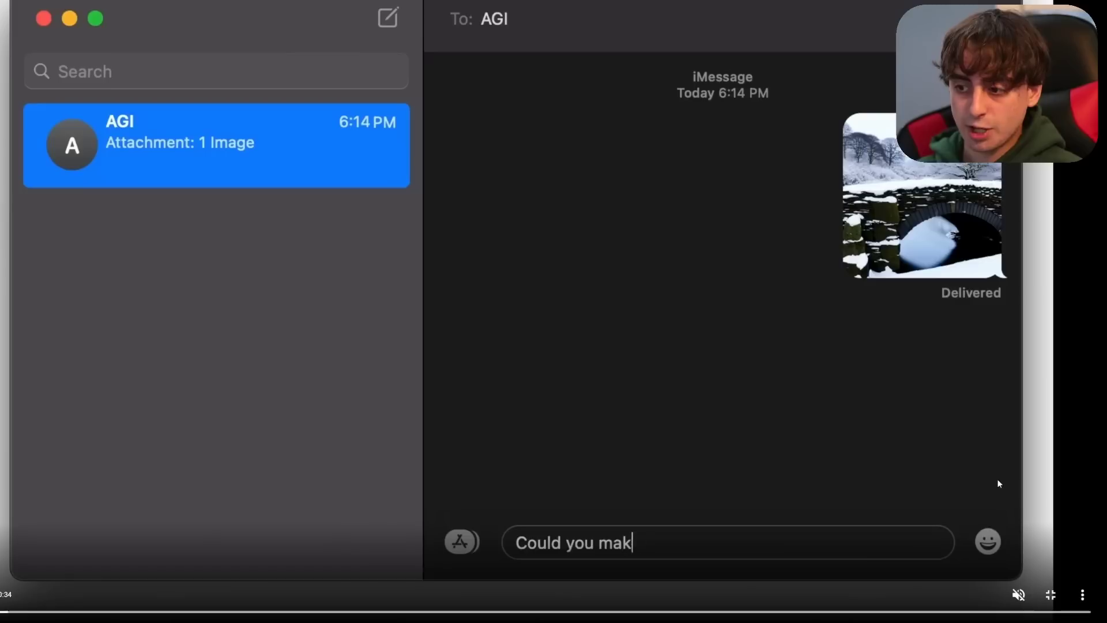
pyautogui.write('e this image look li')
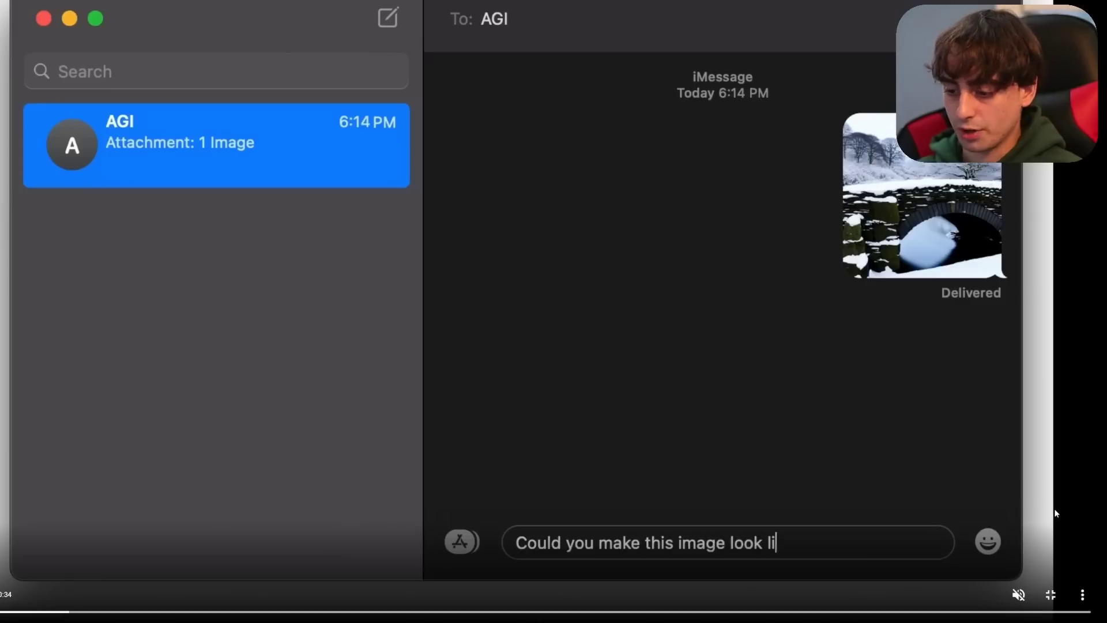
pyautogui.write('ke spring time?')
pyautogui.press('Return')
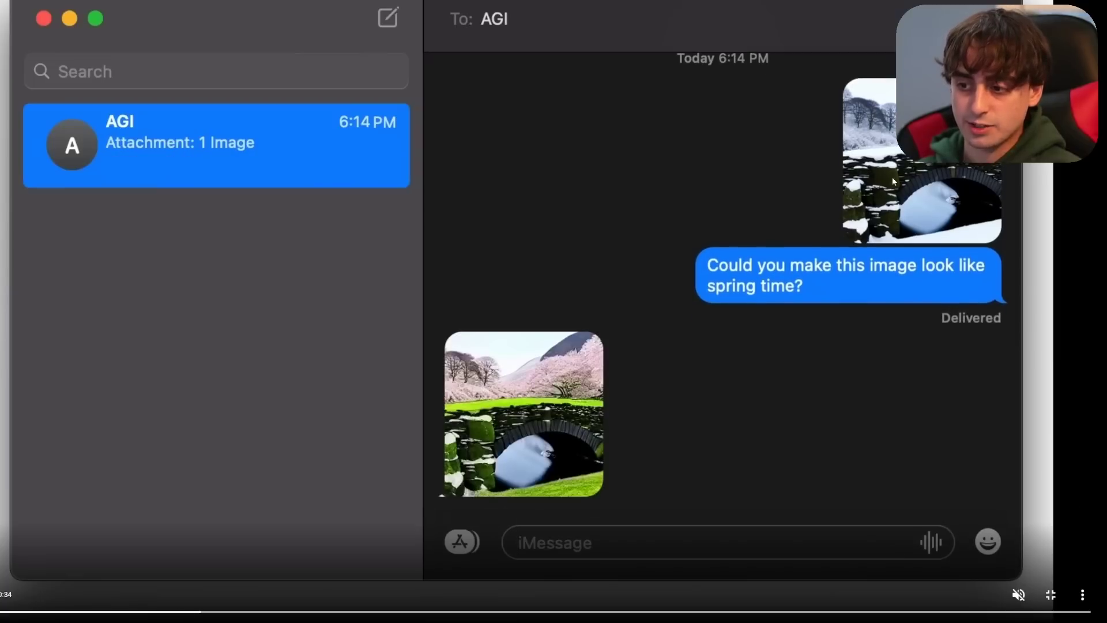
pyautogui.write('And have')
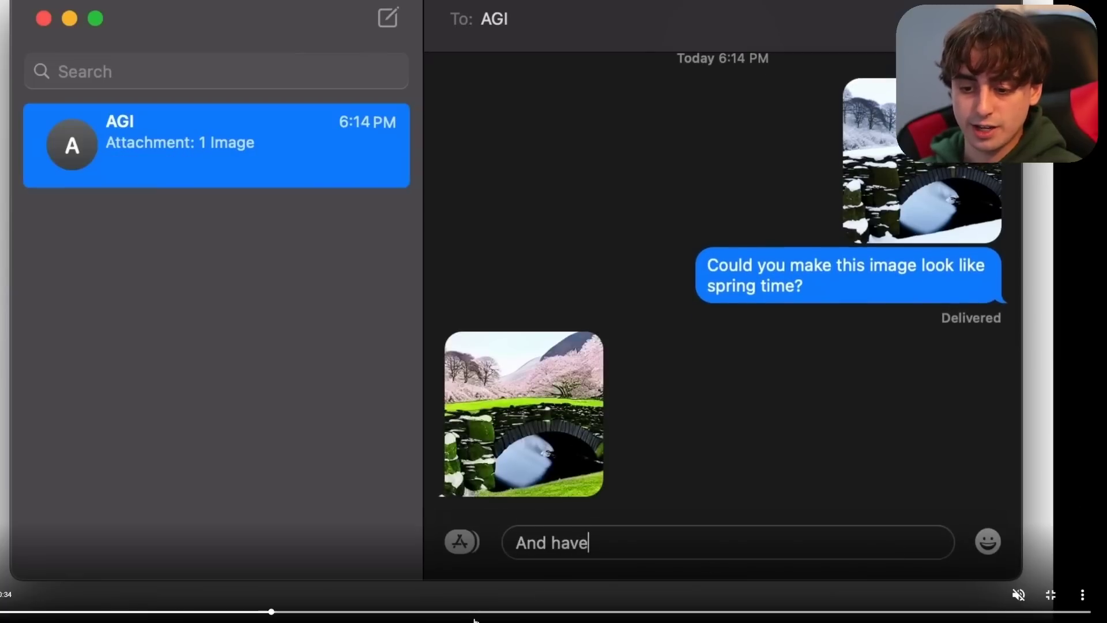
pyautogui.write(' the sky be blue')
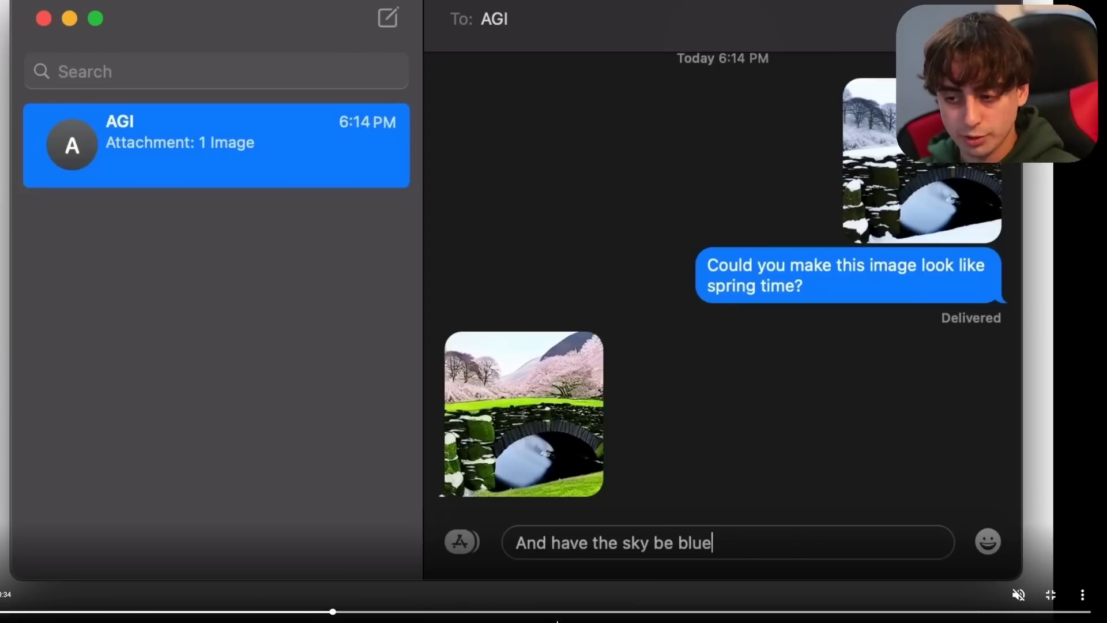
pyautogui.press('Return')
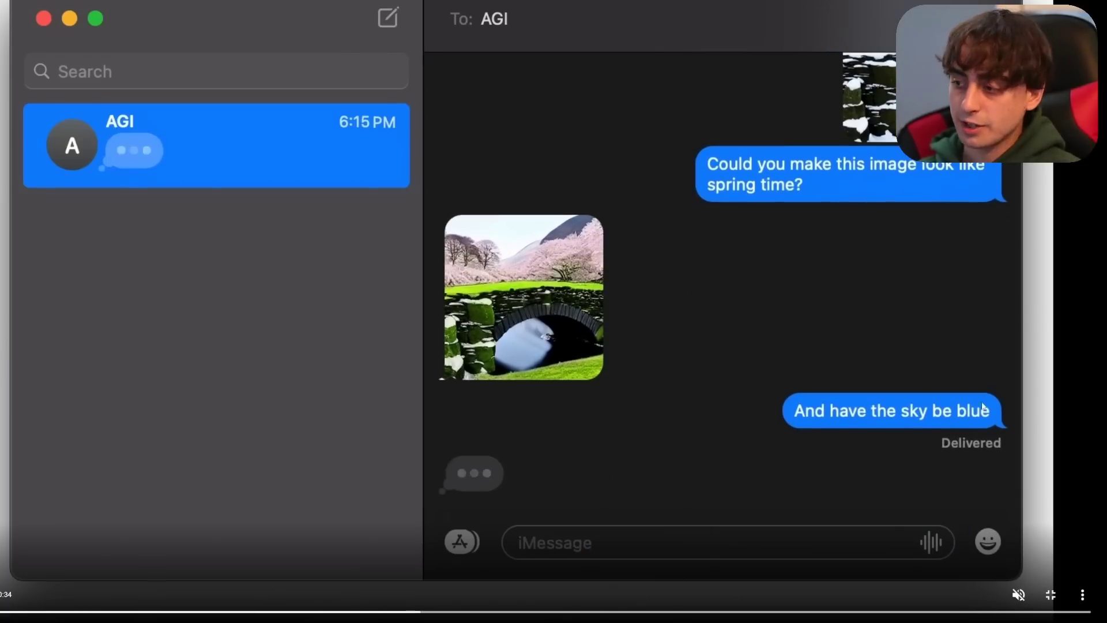
pyautogui.write('ma')
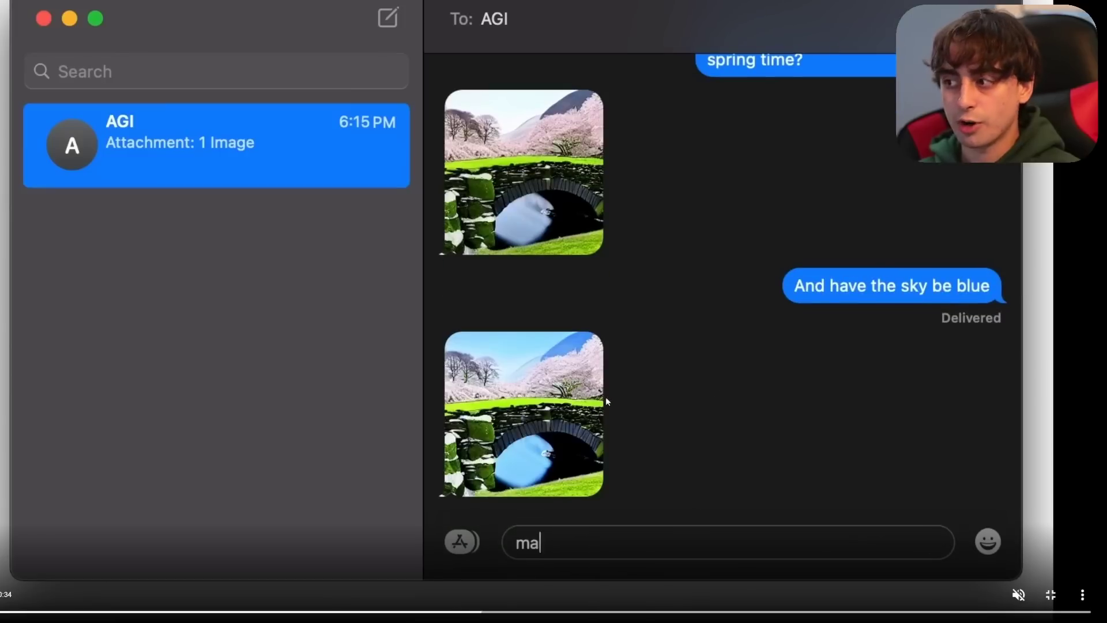
pyautogui.write('ke it look more li')
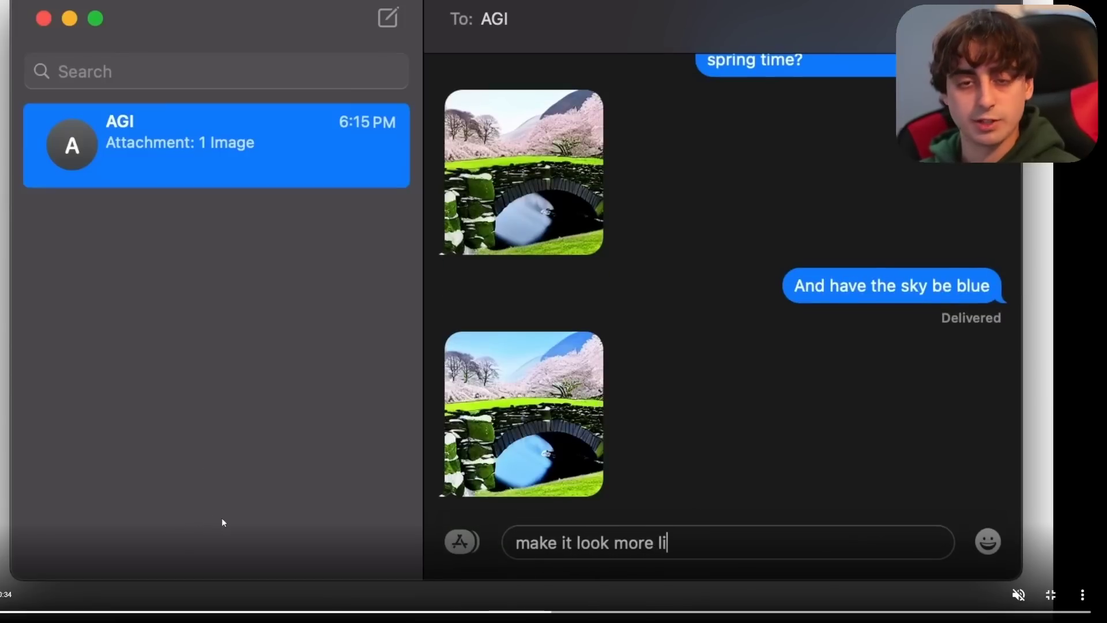
pyautogui.write("ke it's from a fairy tale")
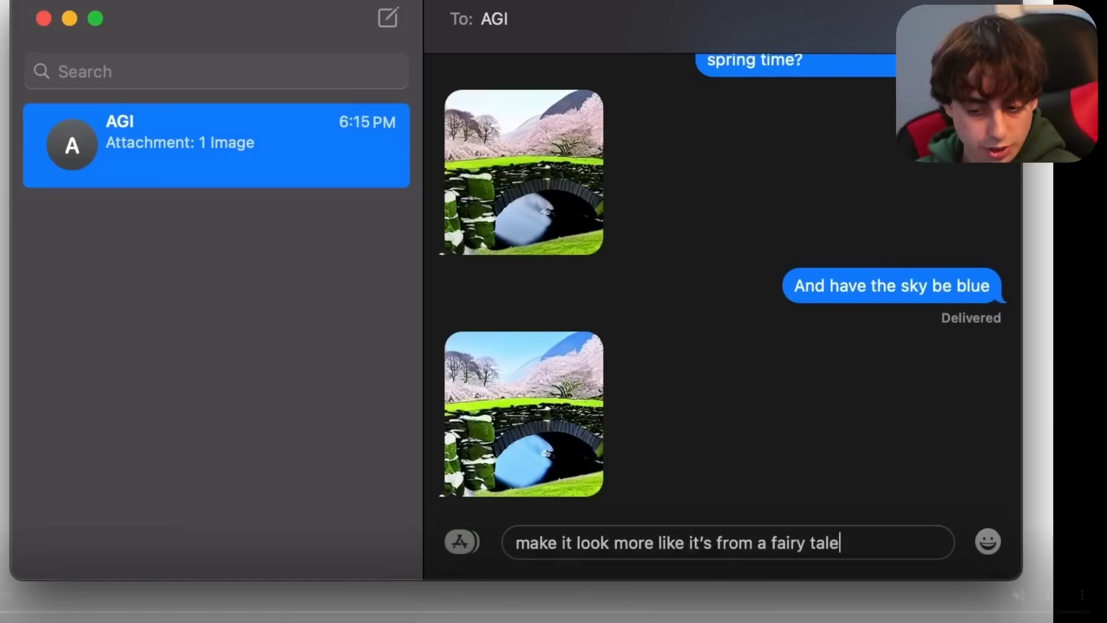
pyautogui.press('Return')
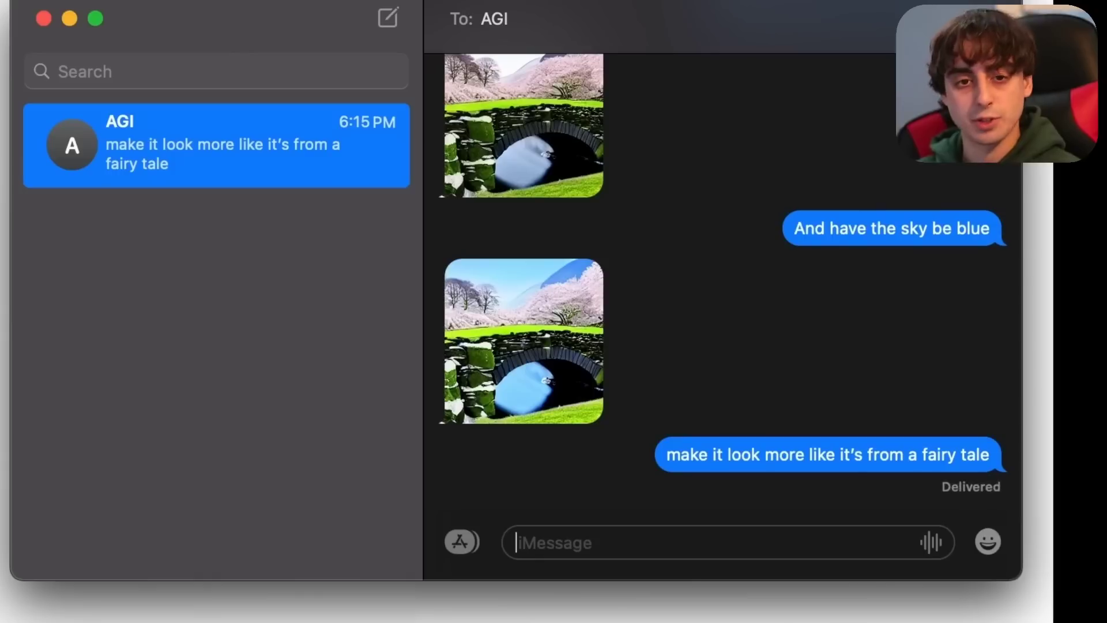
pyautogui.write('hav')
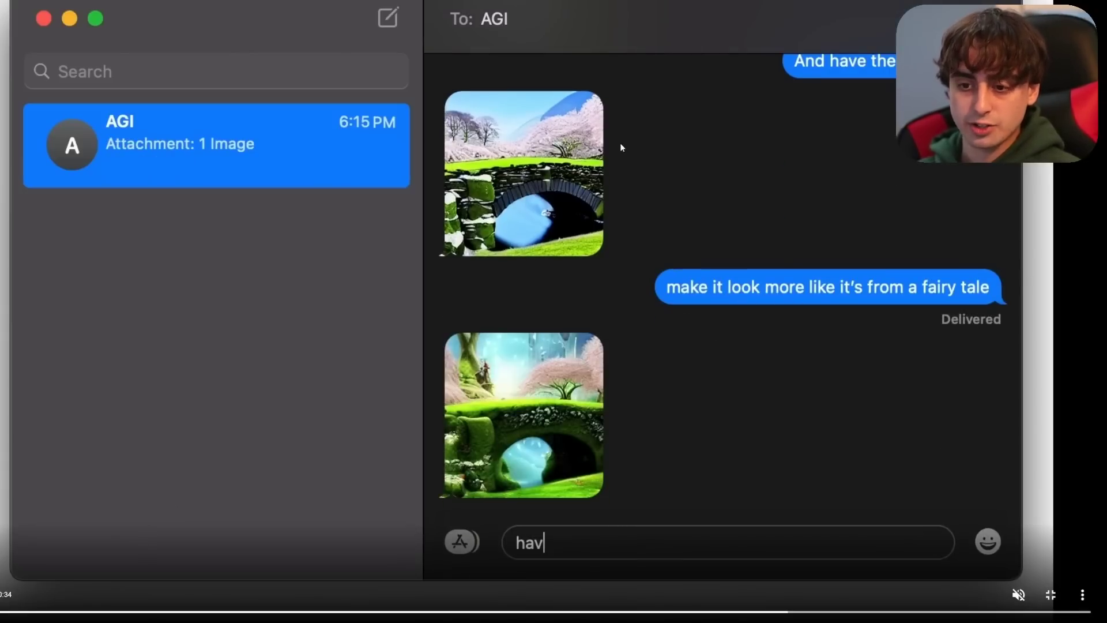
pyautogui.write('e the bridge be made of bricks')
pyautogui.press('Return')
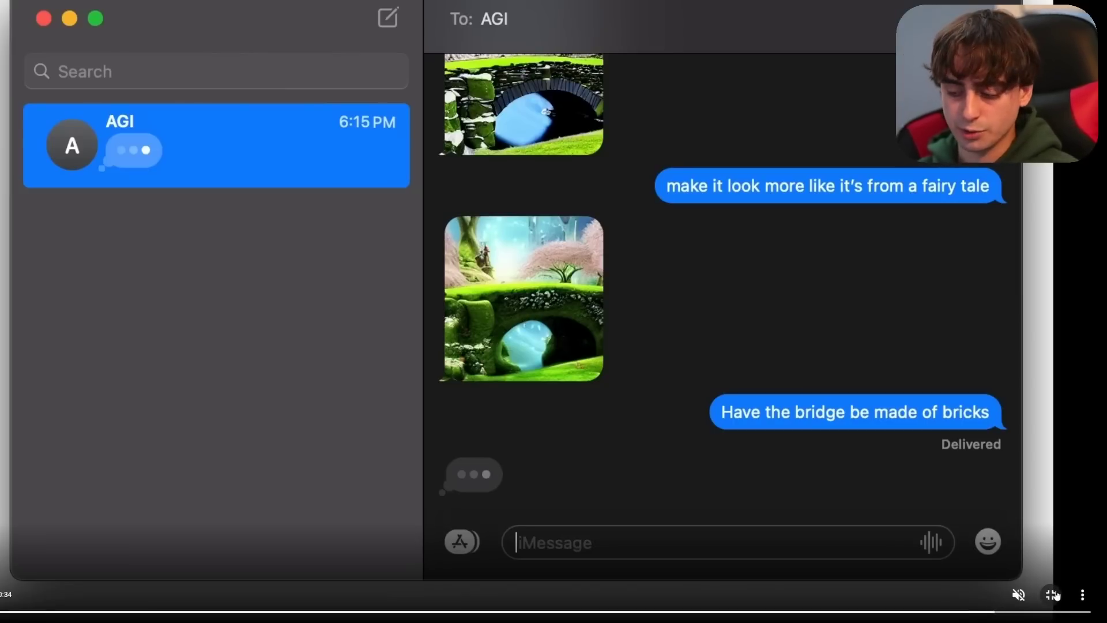
pyautogui.click(1053, 595)
# Examine the example edits in the project page's Results section, from the lake landscape through to the failure cases.
pyautogui.scroll(-7, 630, 262)
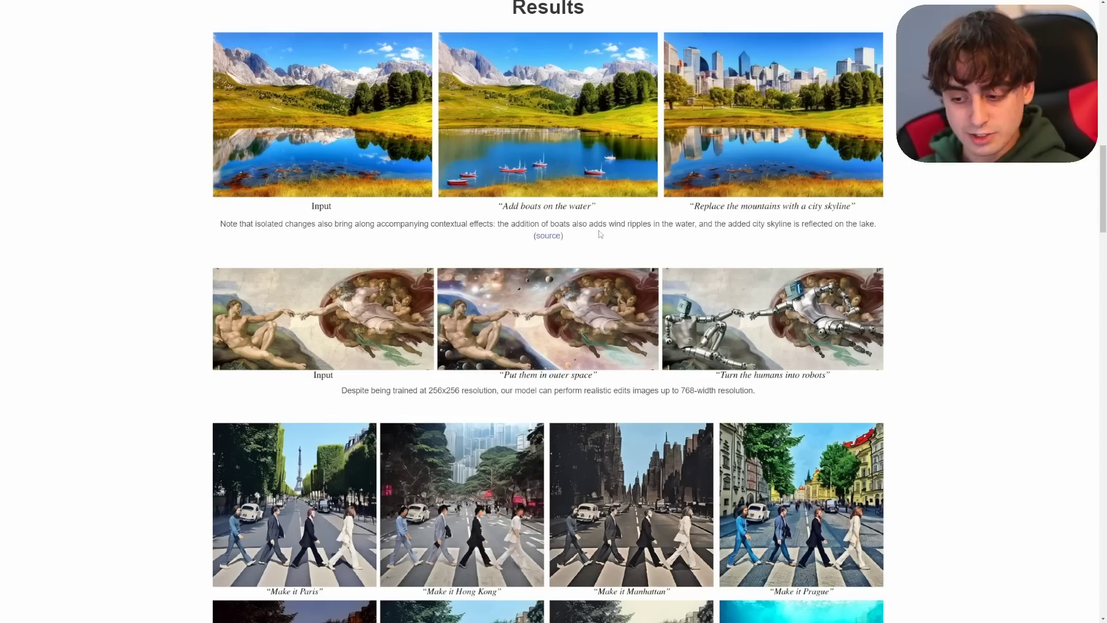
pyautogui.scroll(-2, 565, 277)
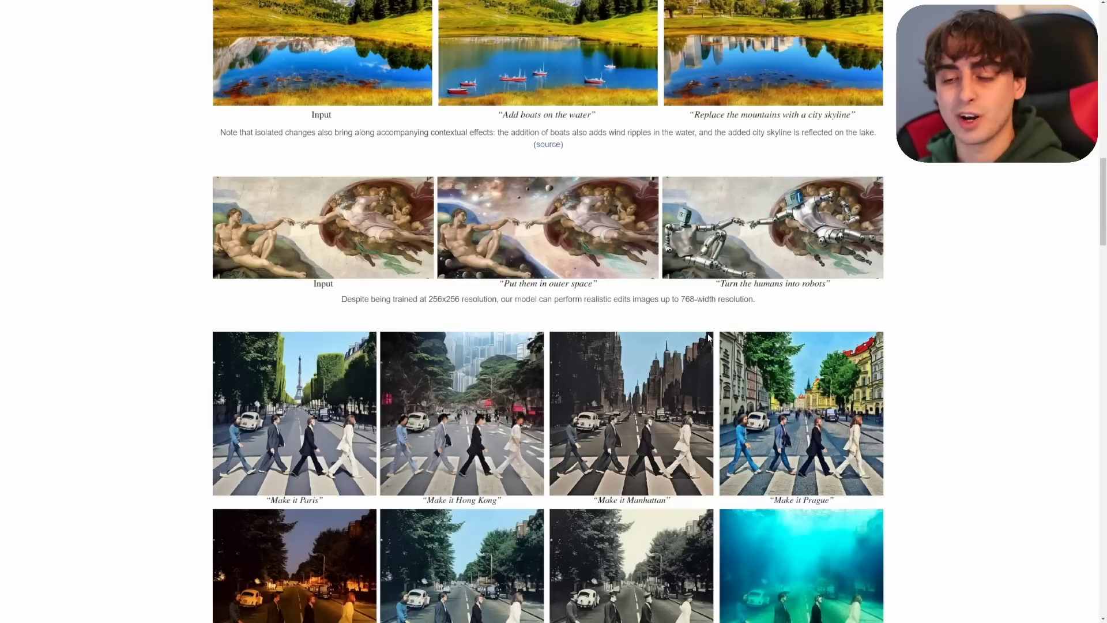
pyautogui.scroll(2, 709, 337)
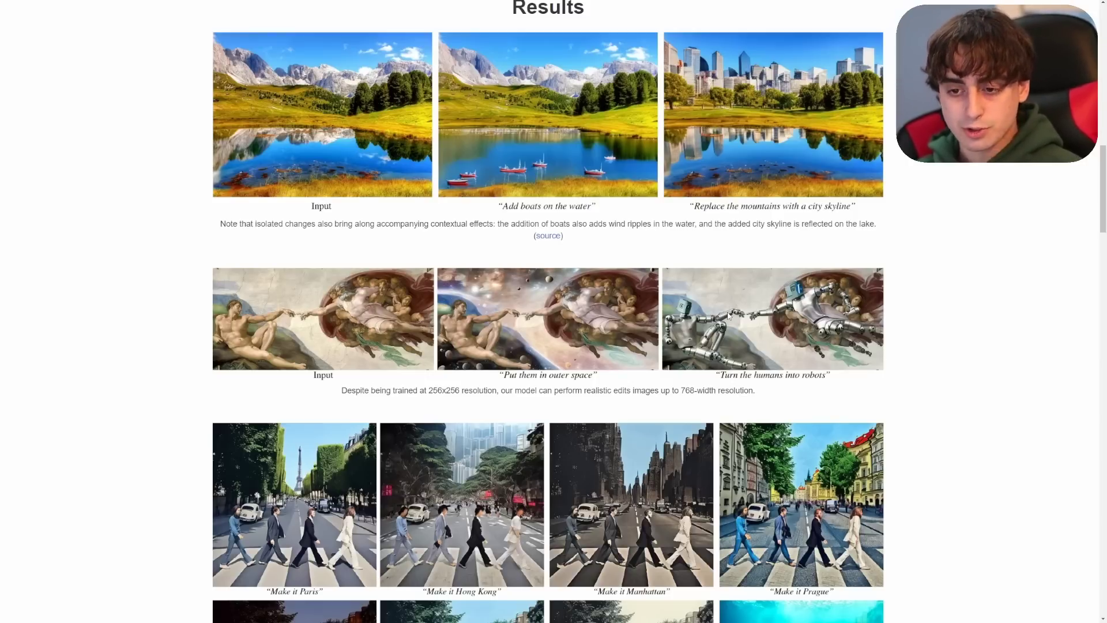
pyautogui.scroll(-6, 555, 287)
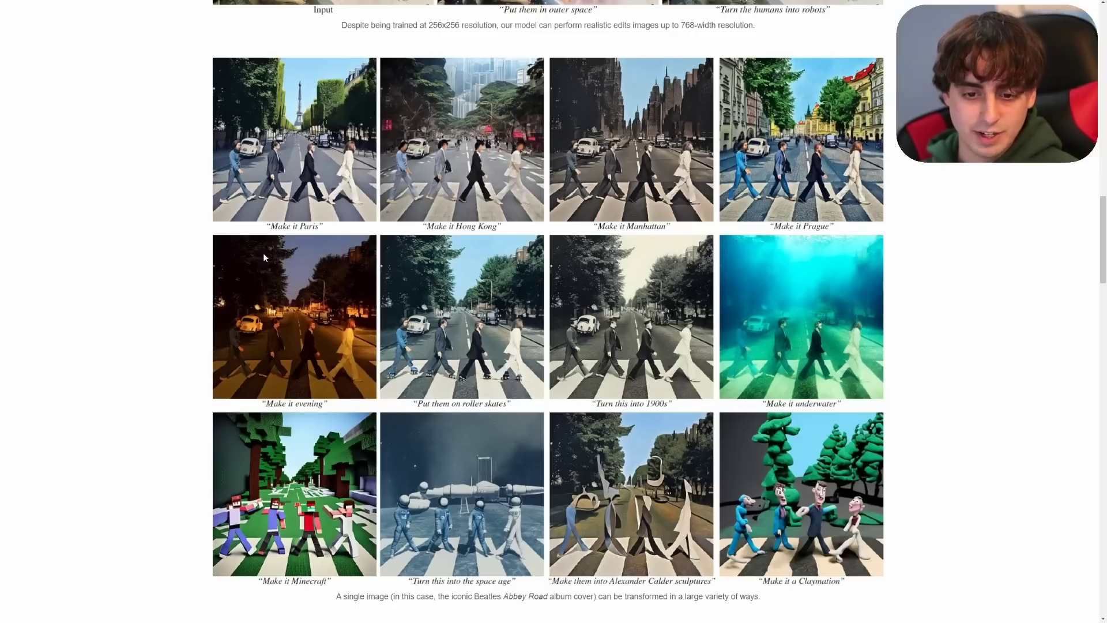
pyautogui.scroll(-15, 720, 402)
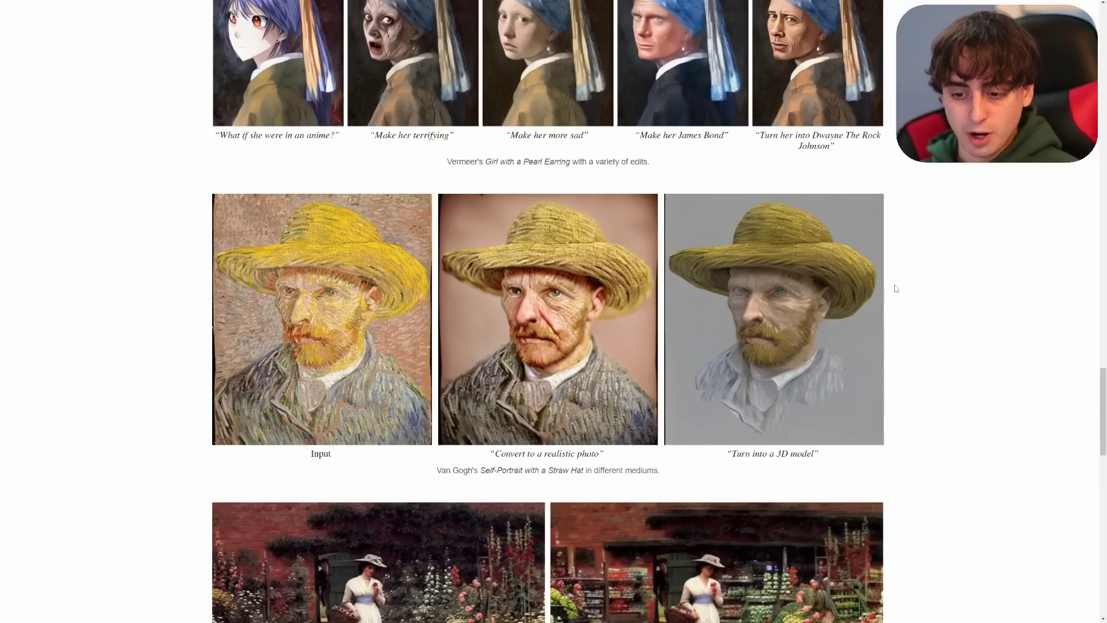
pyautogui.scroll(-11, 649, 300)
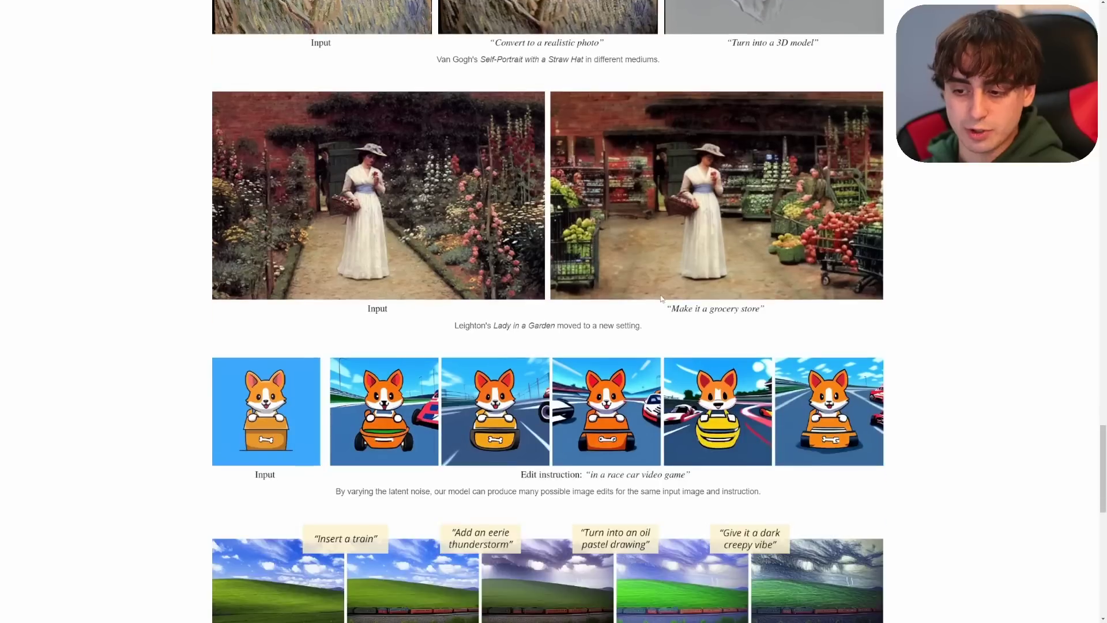
pyautogui.scroll(-3, 799, 323)
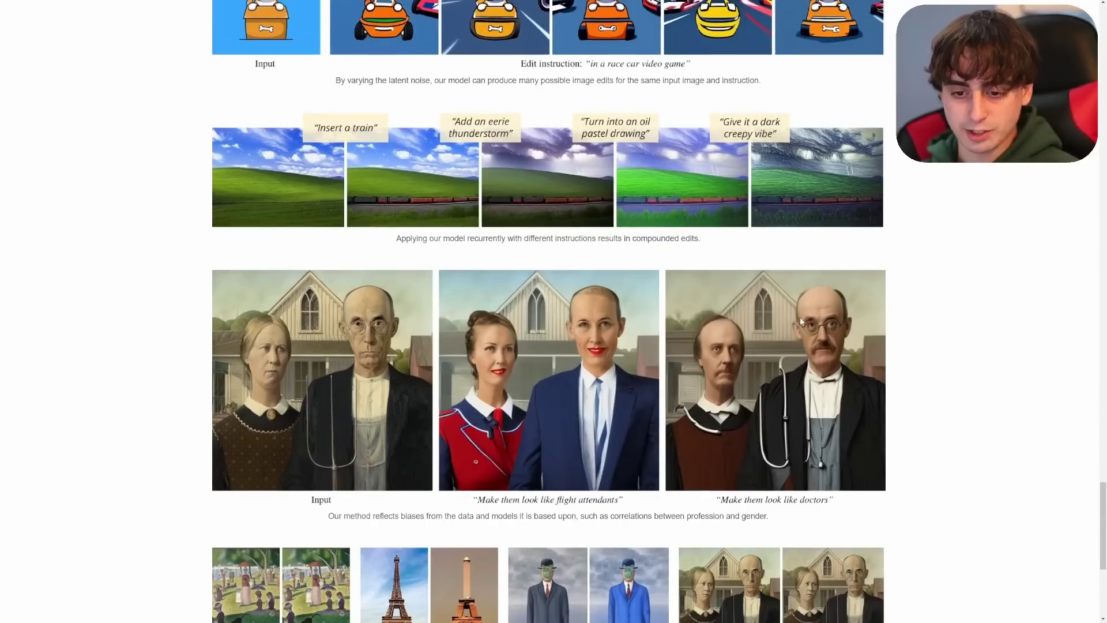
pyautogui.scroll(-5, 800, 320)
pyautogui.scroll(-1, 806, 317)
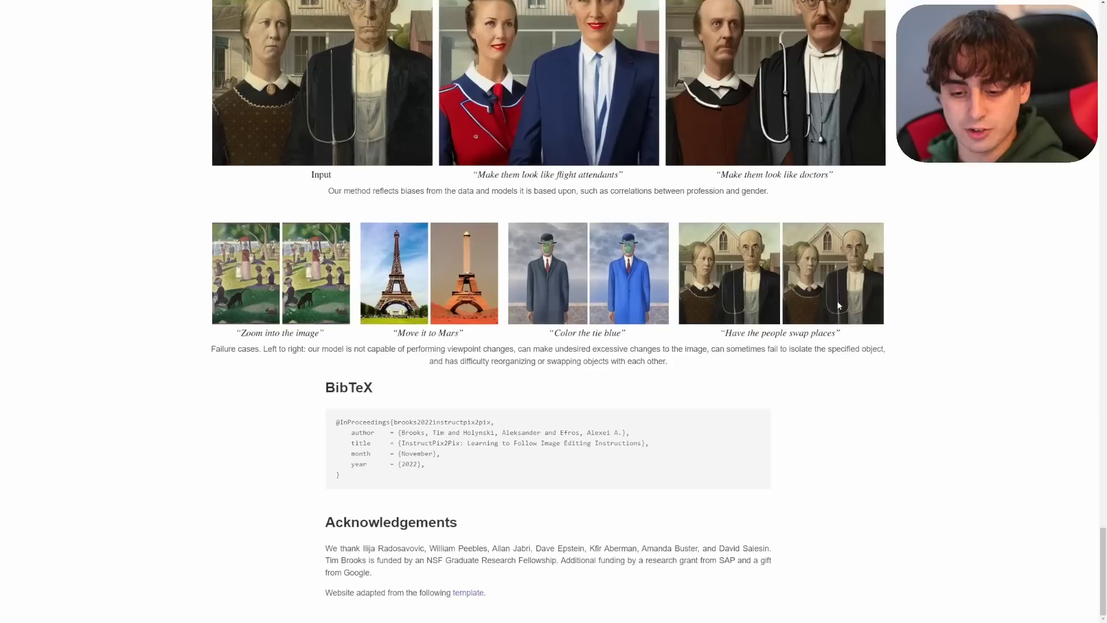
pyautogui.scroll(10, 799, 323)
pyautogui.scroll(5, 799, 323)
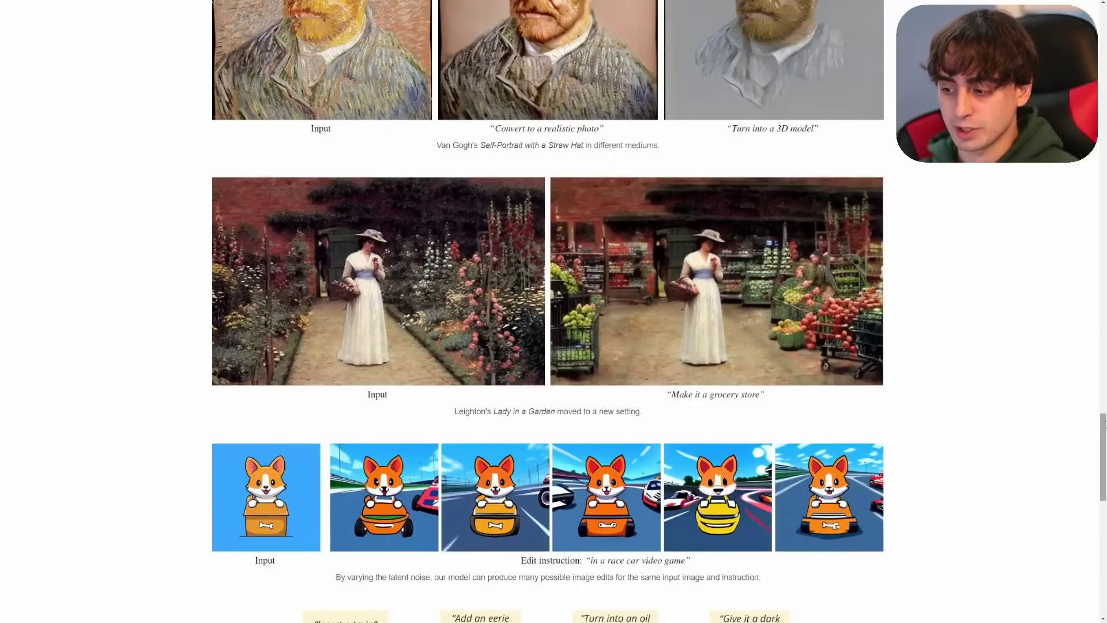
pyautogui.scroll(2, 1103, 430)
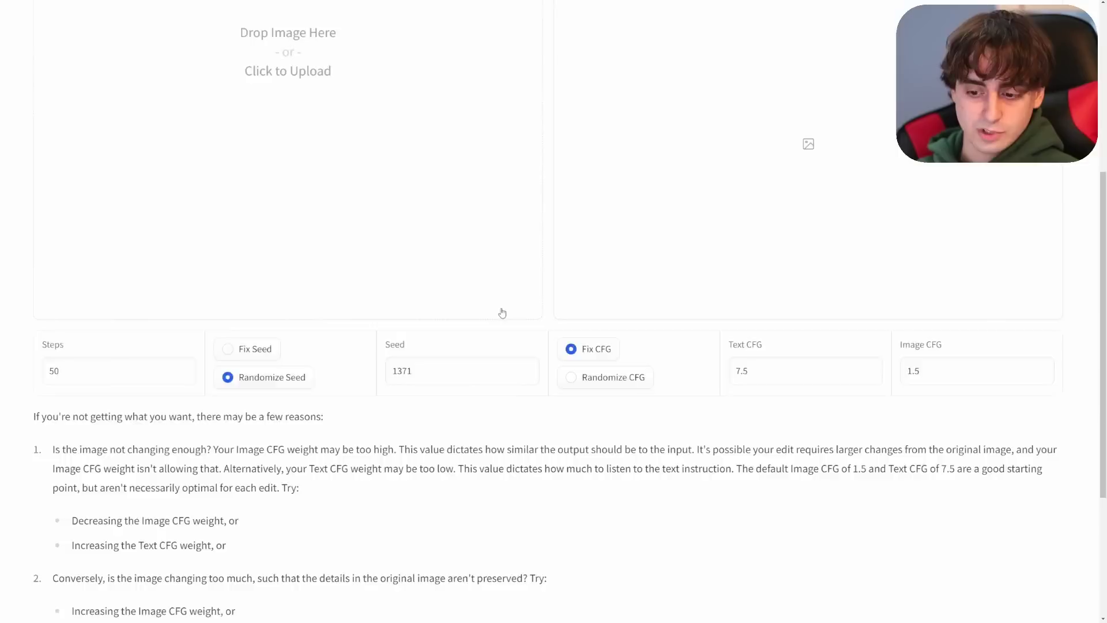
# Enter "make it nighttime" as the edit instruction in the instruct-pix2pix demo.
pyautogui.scroll(5, 502, 313)
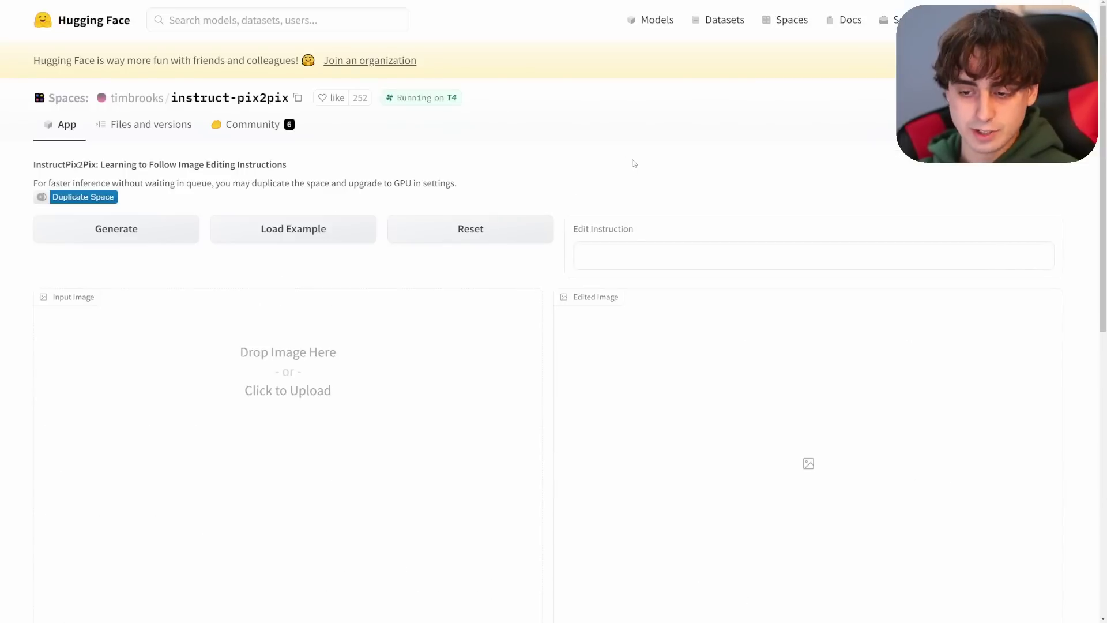
pyautogui.hotkey('ctrl', '+')
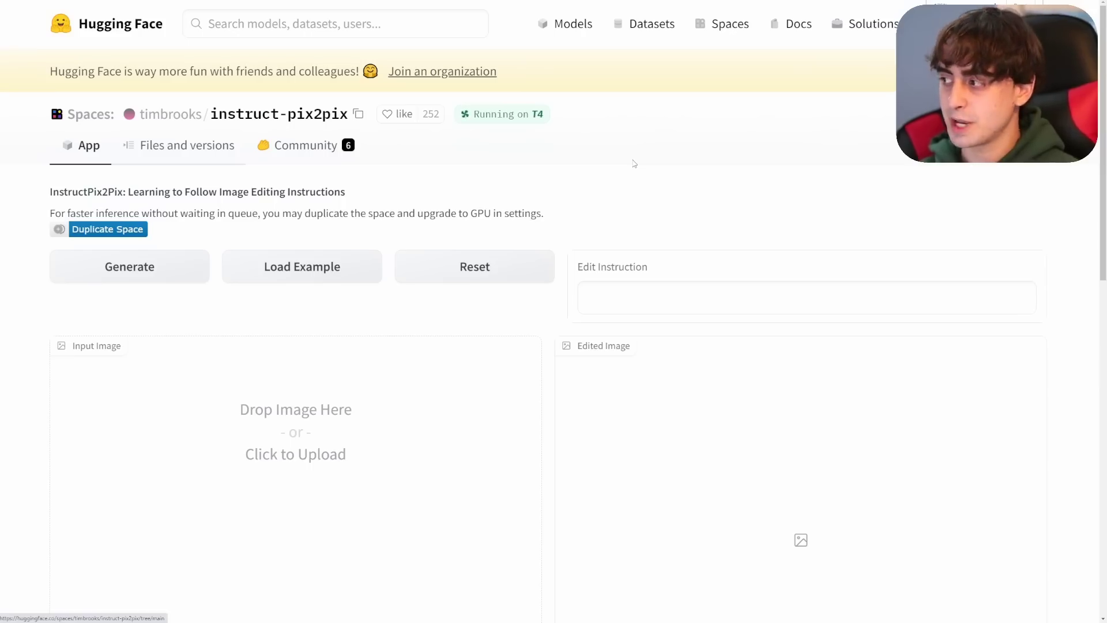
pyautogui.scroll(-1, 634, 164)
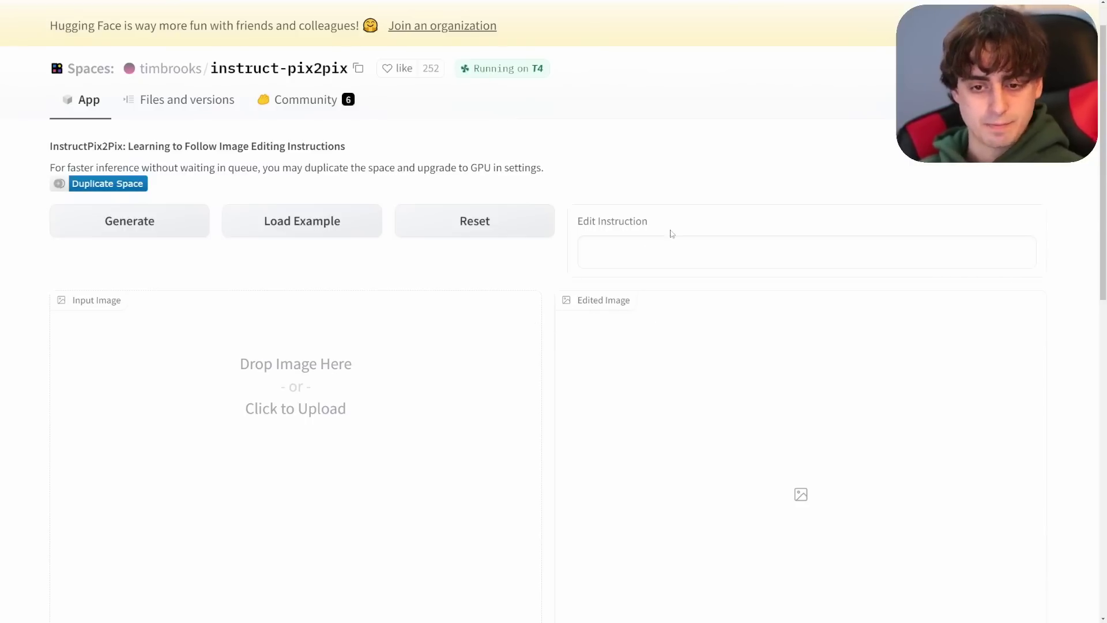
pyautogui.click(690, 255)
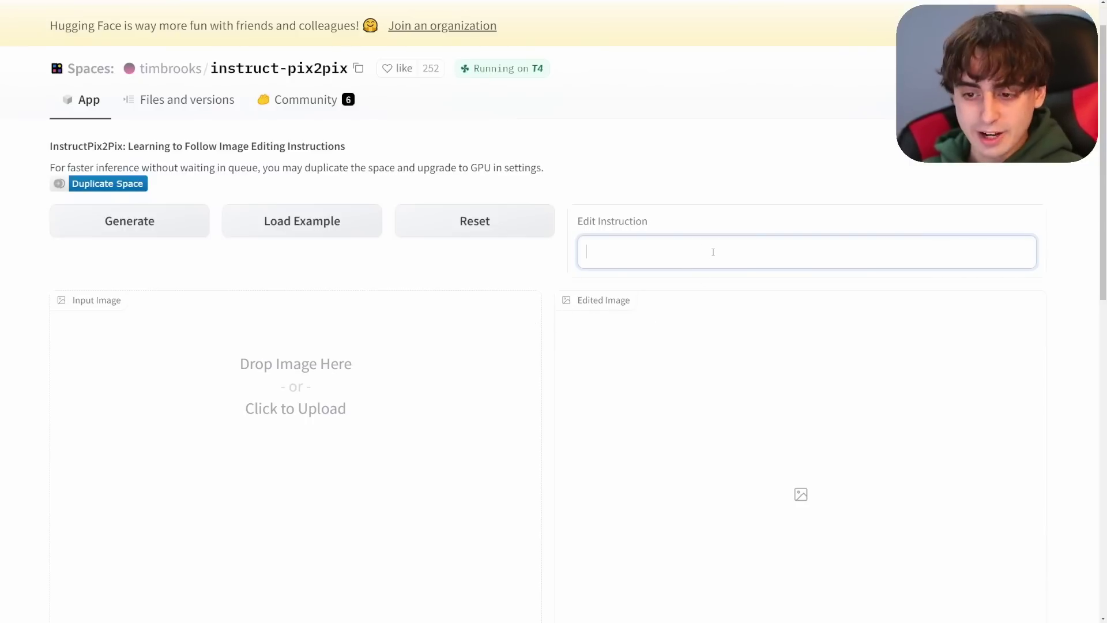
pyautogui.write('make it nighttime')
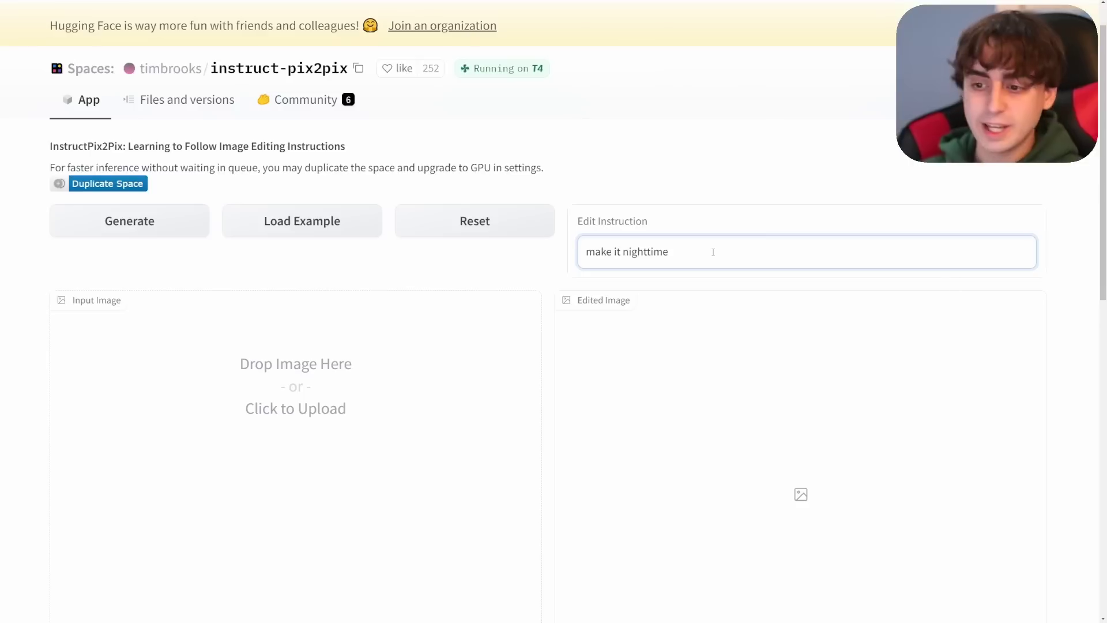
# Go over the Steps and seed settings, switching the seed mode to Fix Seed and back to Randomize Seed.
pyautogui.scroll(-4, 333, 271)
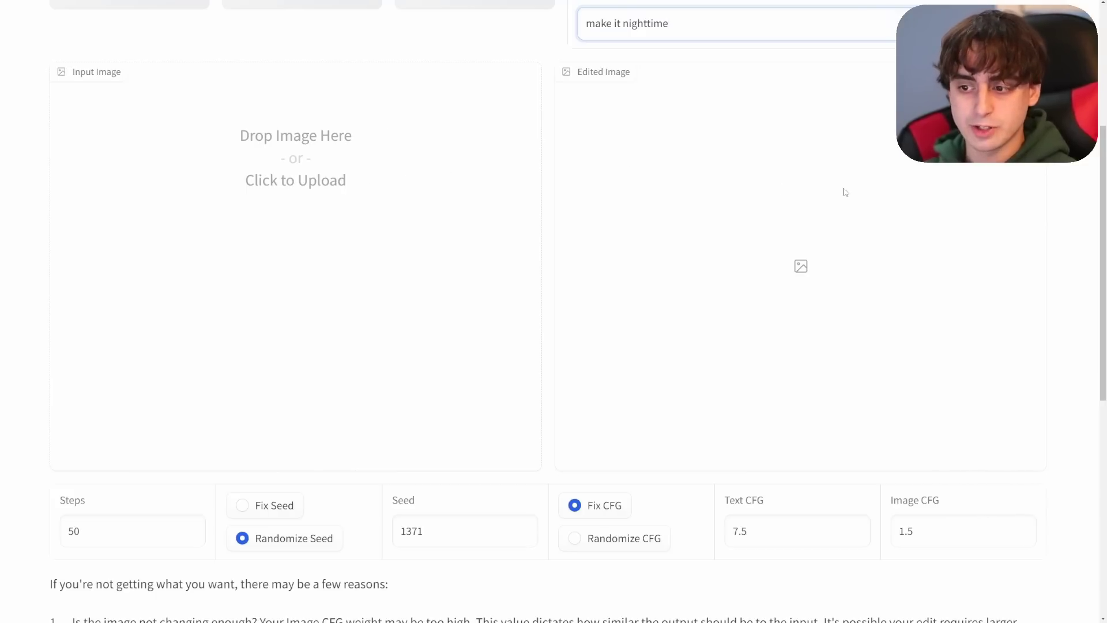
pyautogui.scroll(1, 823, 289)
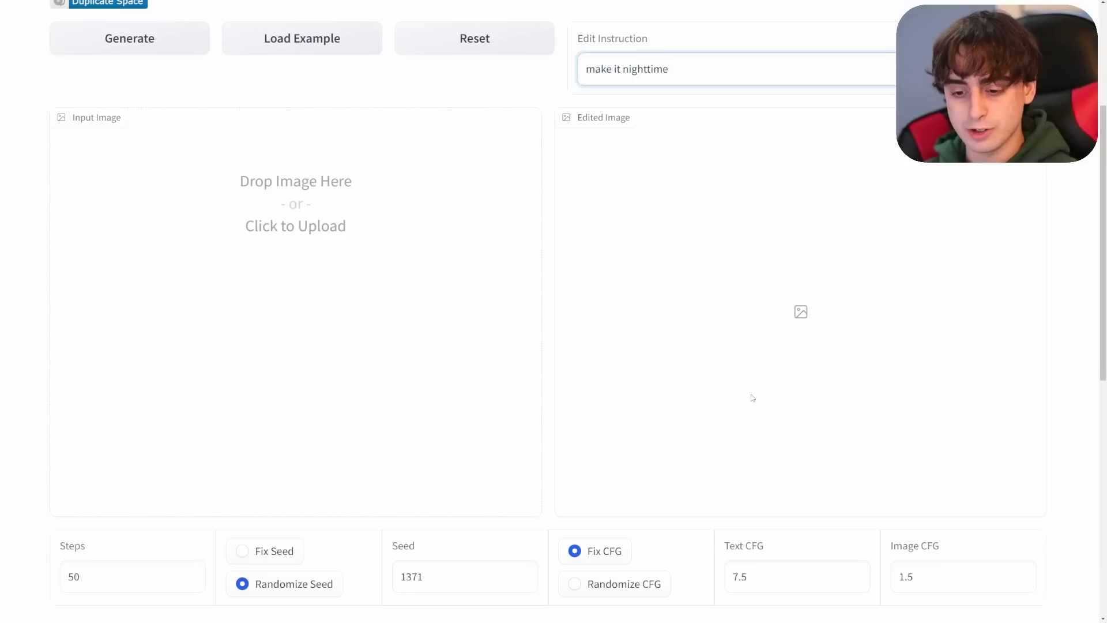
pyautogui.scroll(-3, 871, 277)
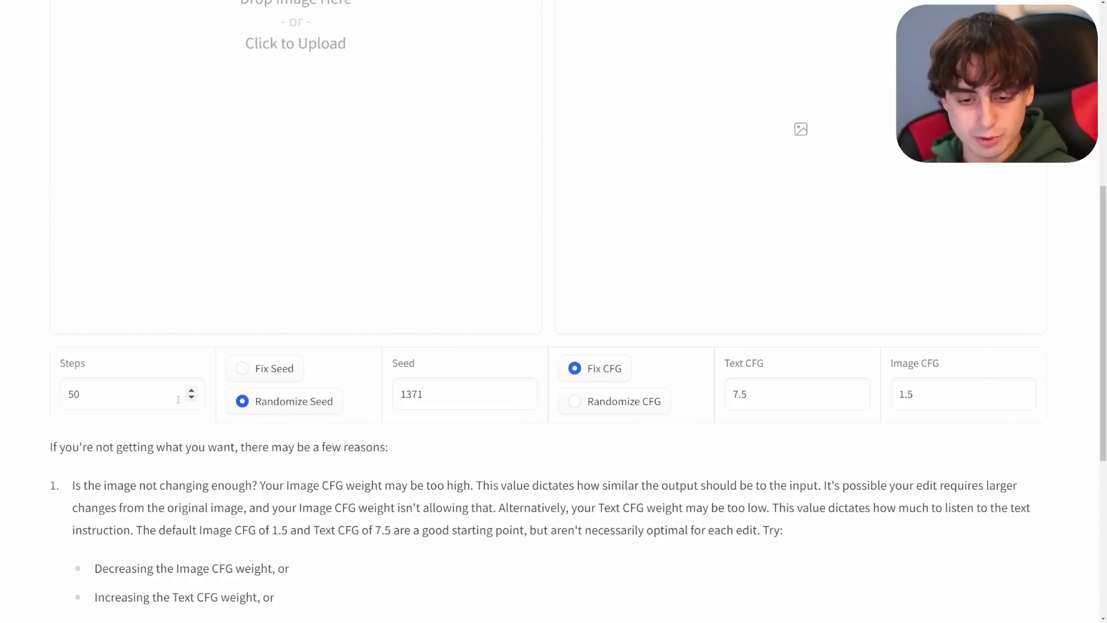
pyautogui.click(101, 394)
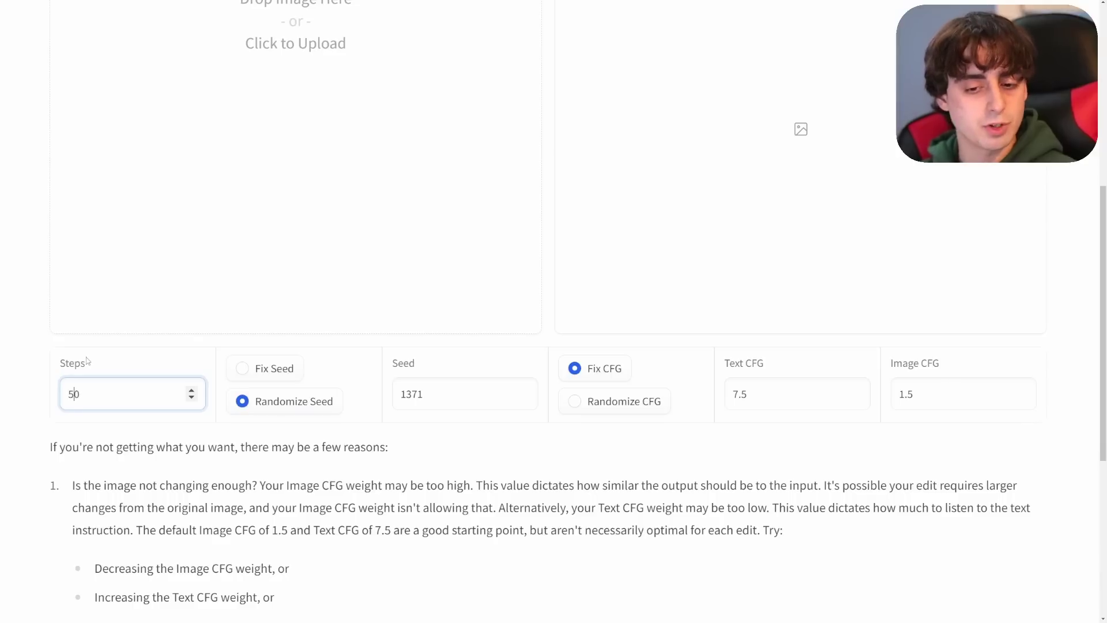
pyautogui.click(264, 372)
pyautogui.click(272, 399)
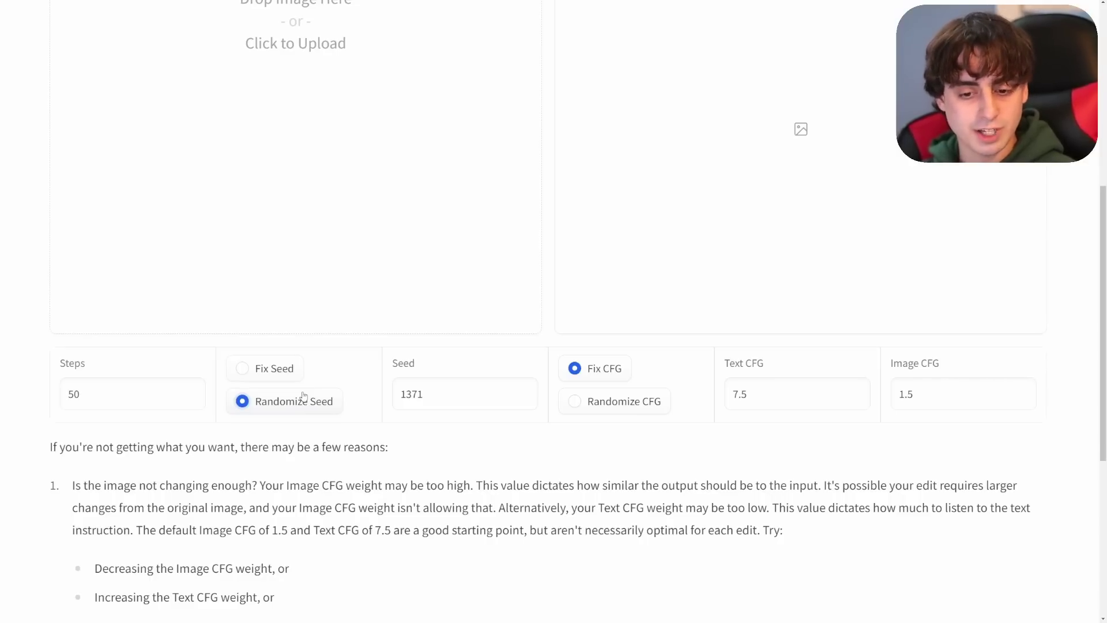
pyautogui.click(279, 371)
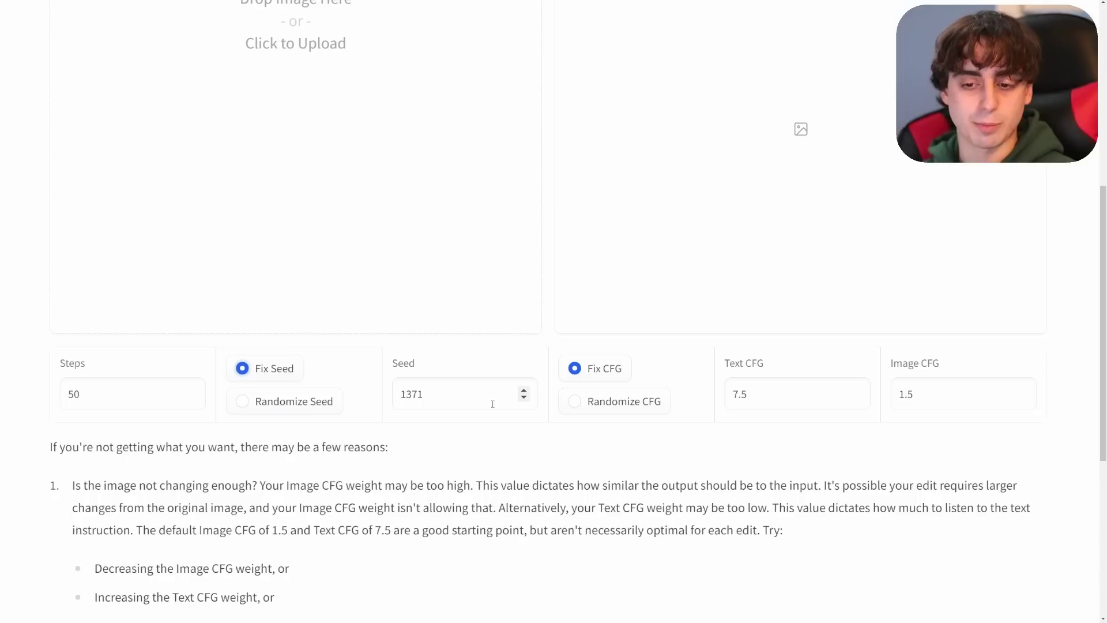
pyautogui.click(276, 404)
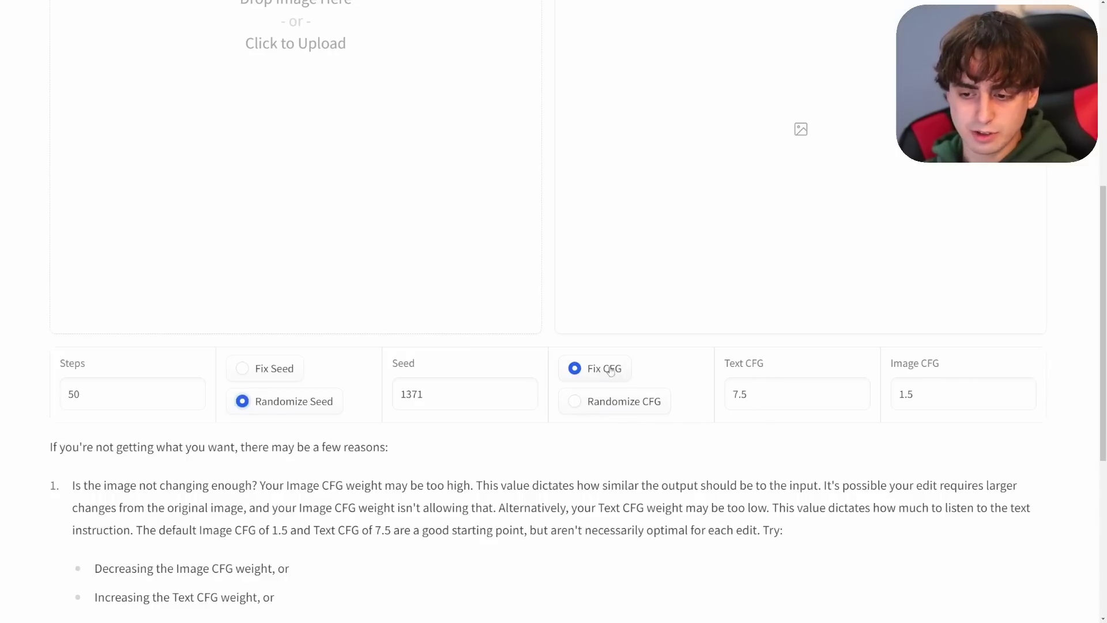
# Examine the Text CFG and Image CFG settings and read the troubleshooting tips below them.
pyautogui.moveTo(771, 397)
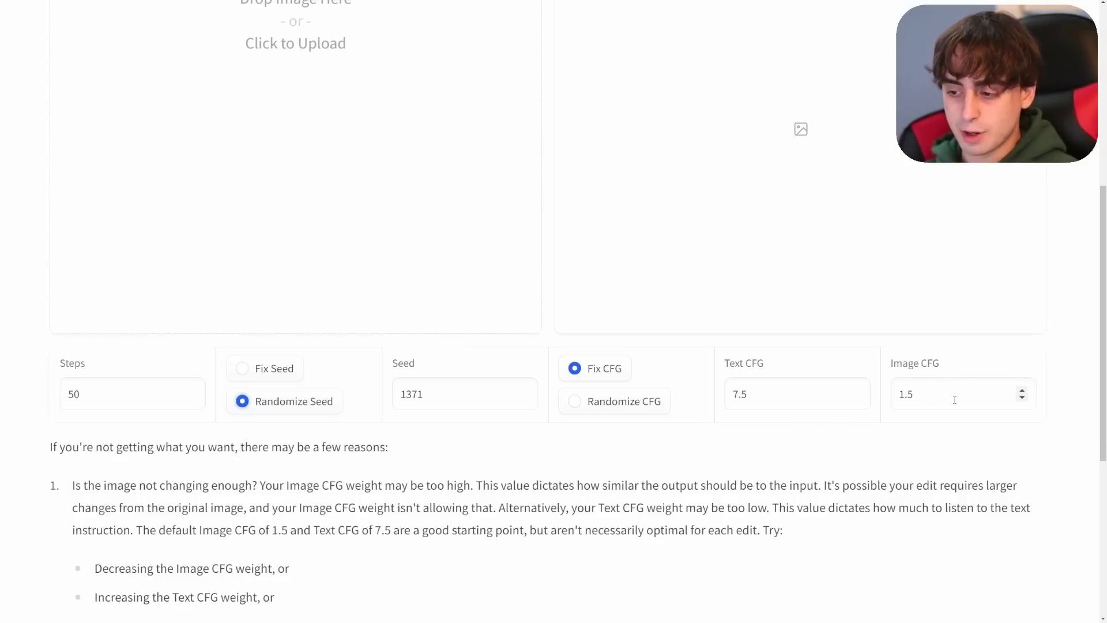
pyautogui.moveTo(905, 402)
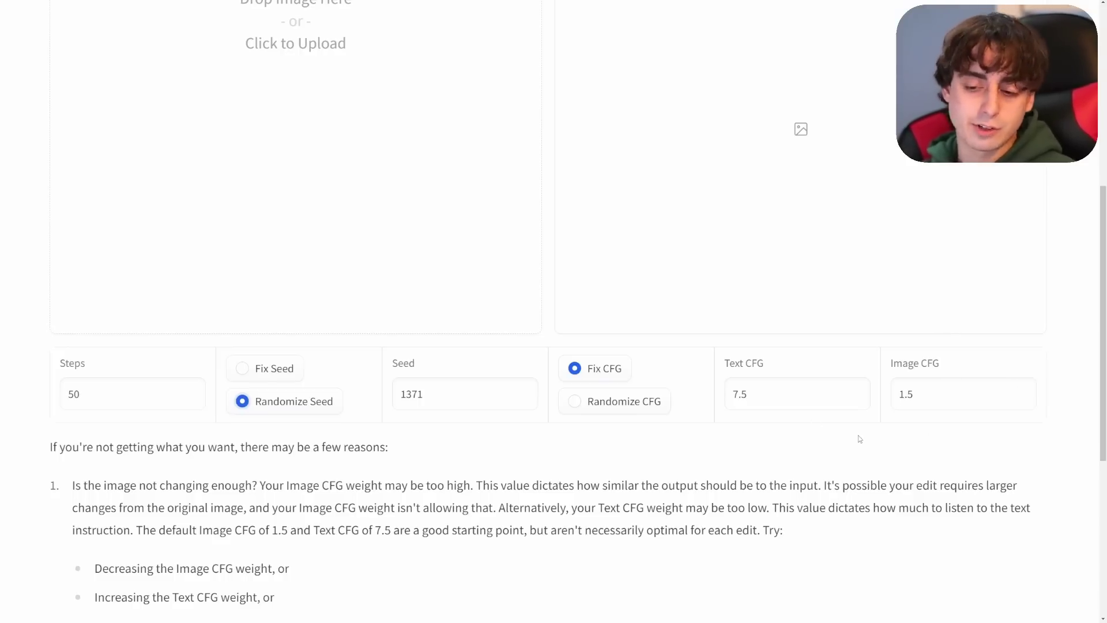
pyautogui.scroll(-6, 860, 438)
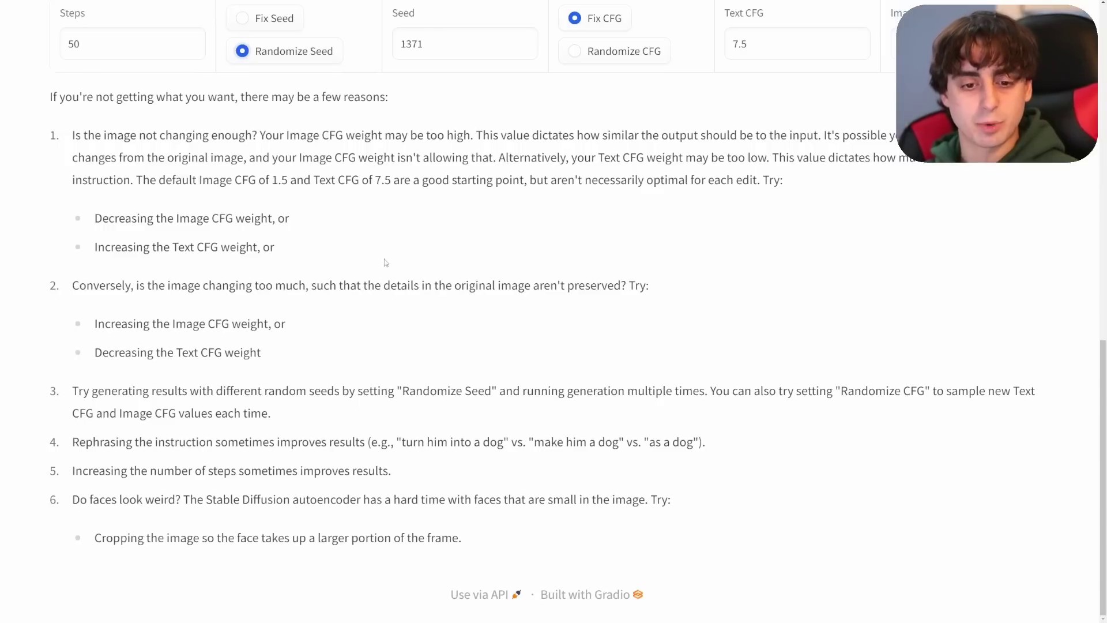
# Generate an edit of the lemon image with the VR headset using the instruction "make the background blue".
pyautogui.scroll(10, 386, 262)
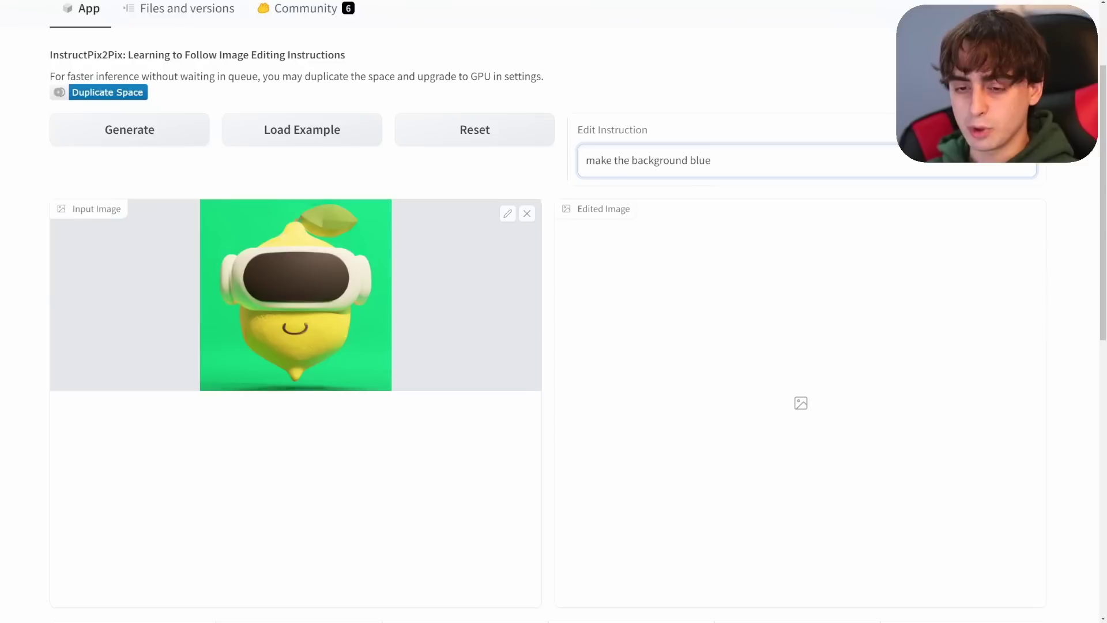
pyautogui.click(150, 141)
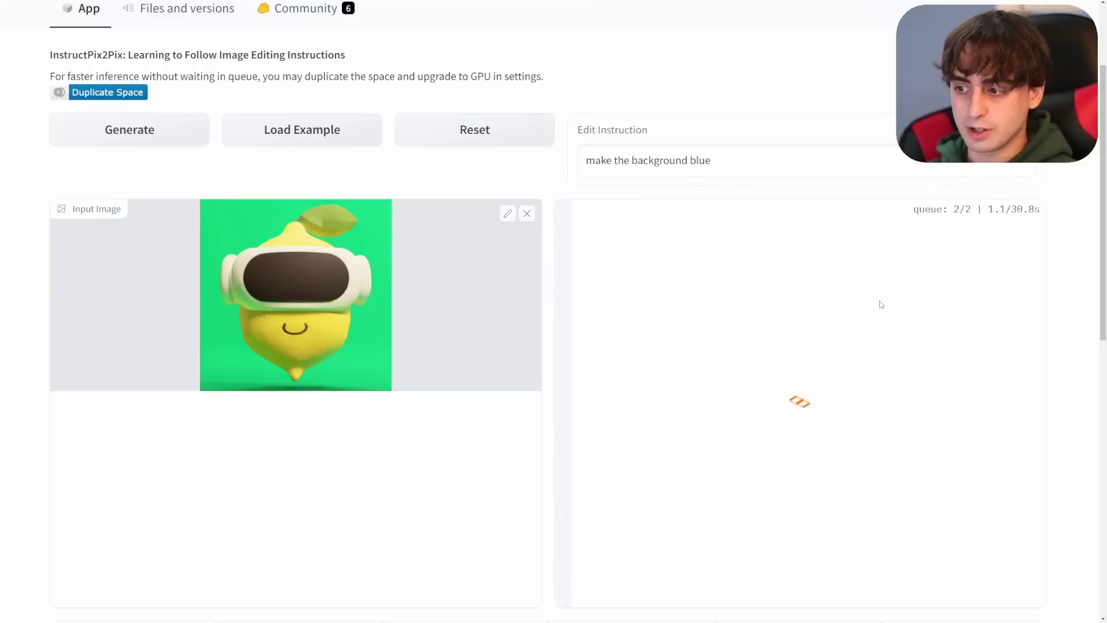
pyautogui.scroll(-1, 990, 231)
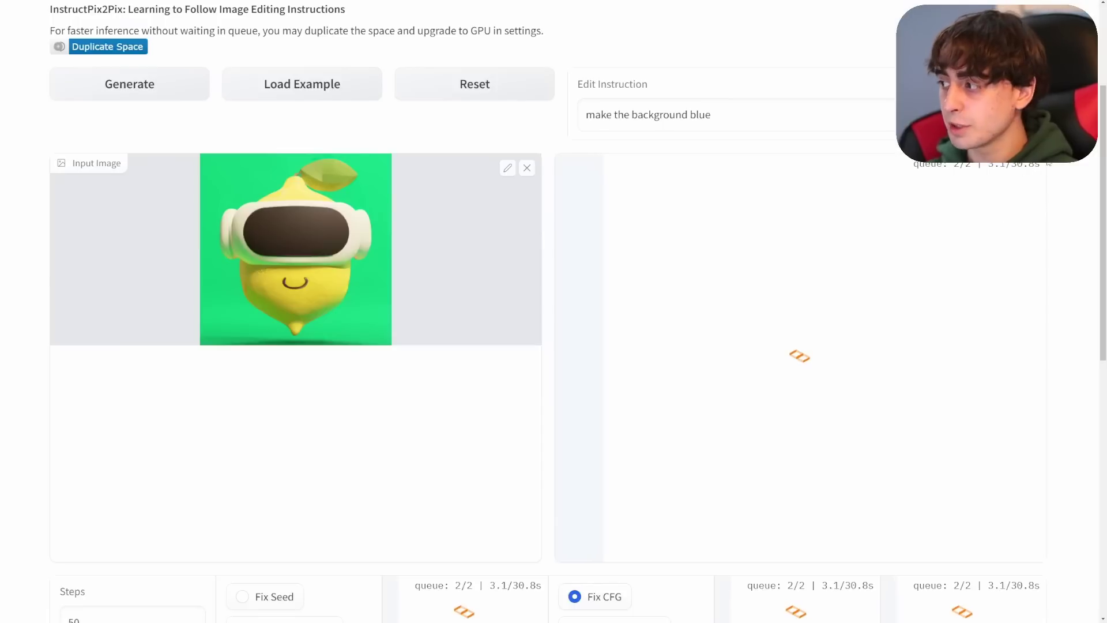
pyautogui.scroll(1, 981, 208)
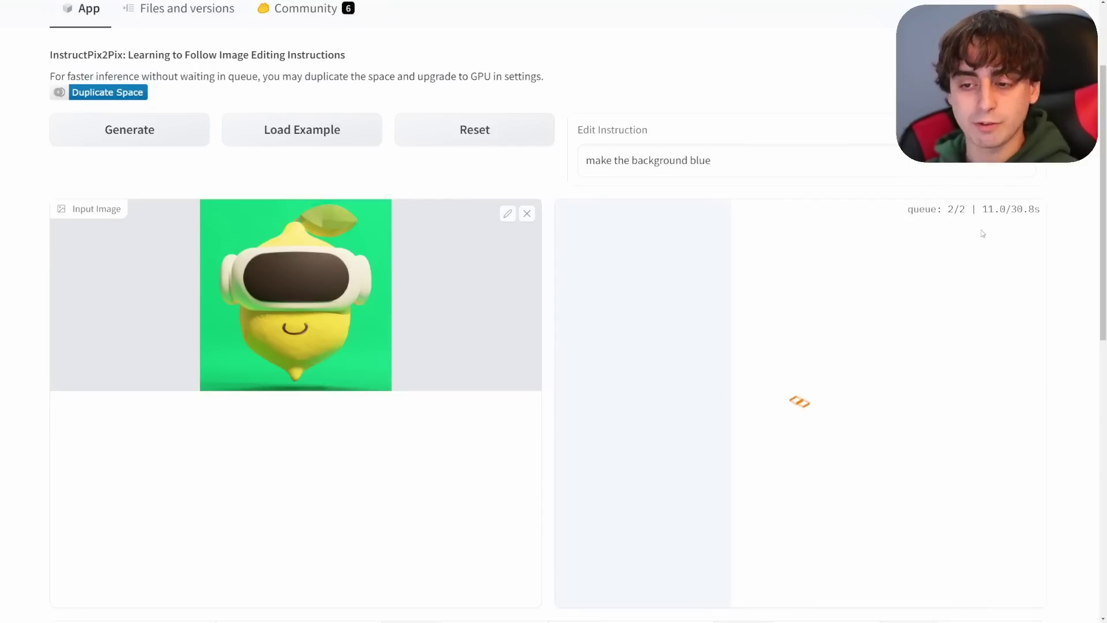
# Read the note about duplicating the space for faster inference, and compare the edited lemon image with the input.
pyautogui.scroll(2, 148, 223)
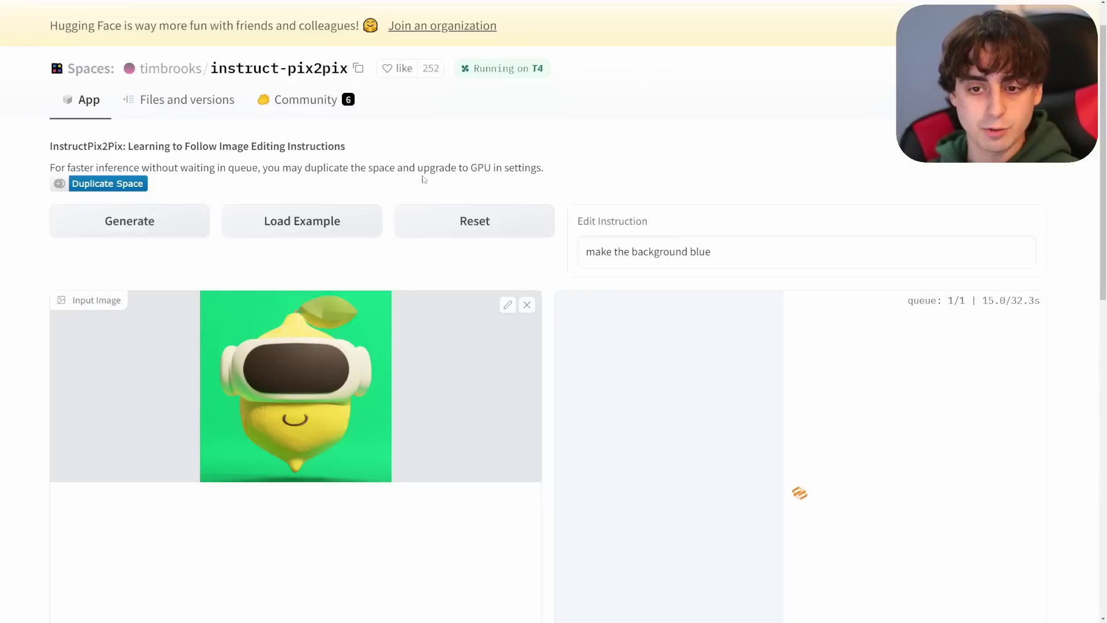
pyautogui.moveTo(385, 165); pyautogui.dragTo(538, 167)
pyautogui.click(542, 167)
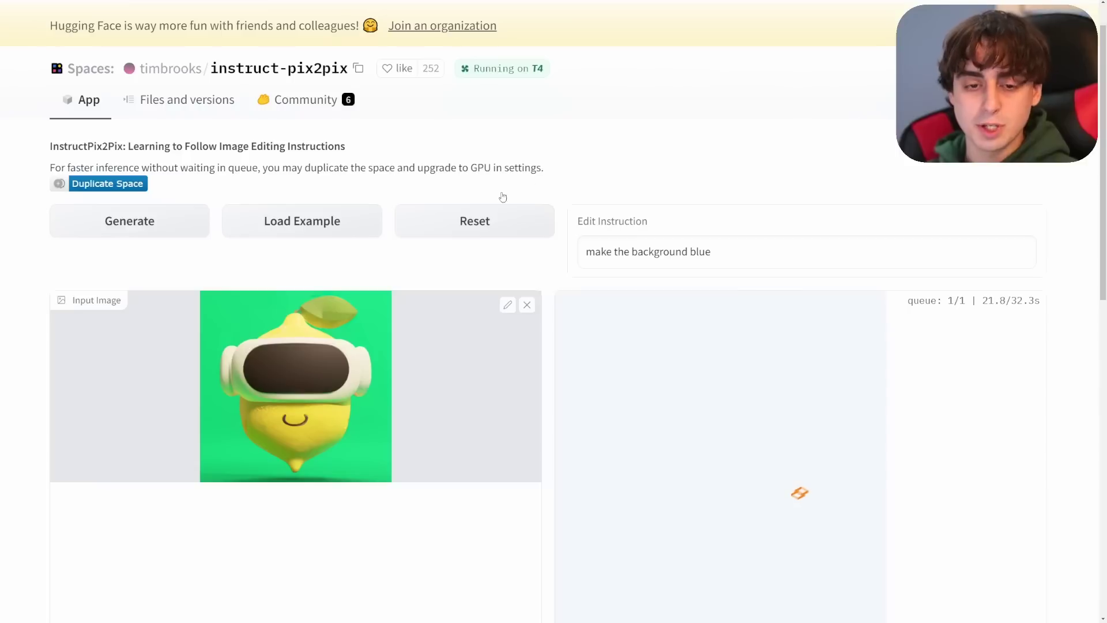
pyautogui.scroll(-2, 694, 296)
pyautogui.scroll(1, 693, 297)
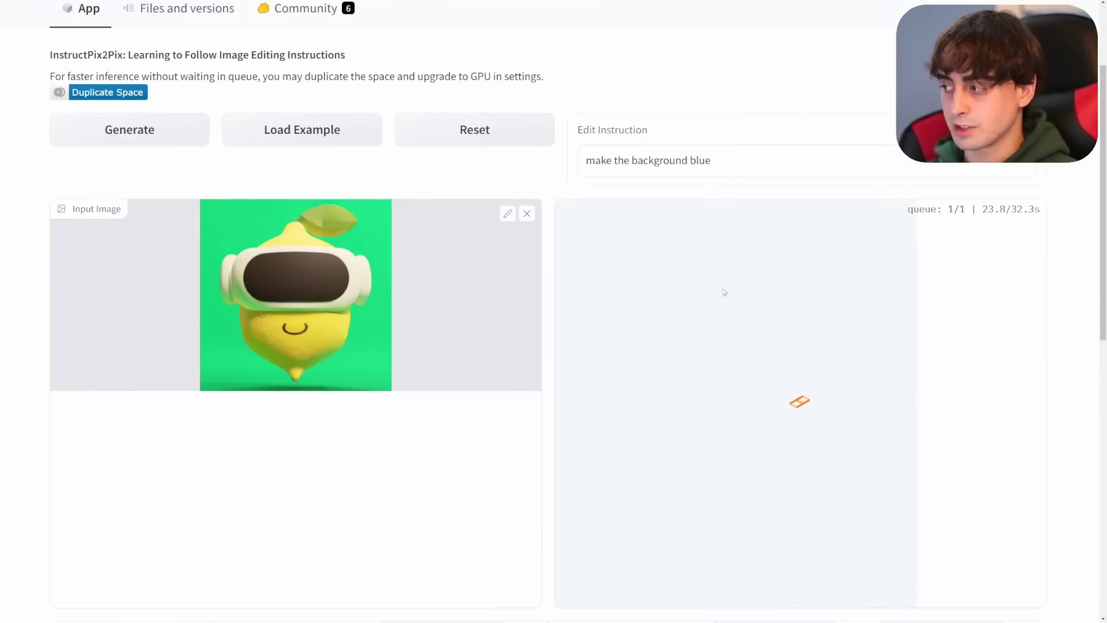
pyautogui.scroll(2, 724, 292)
pyautogui.scroll(-2, 840, 346)
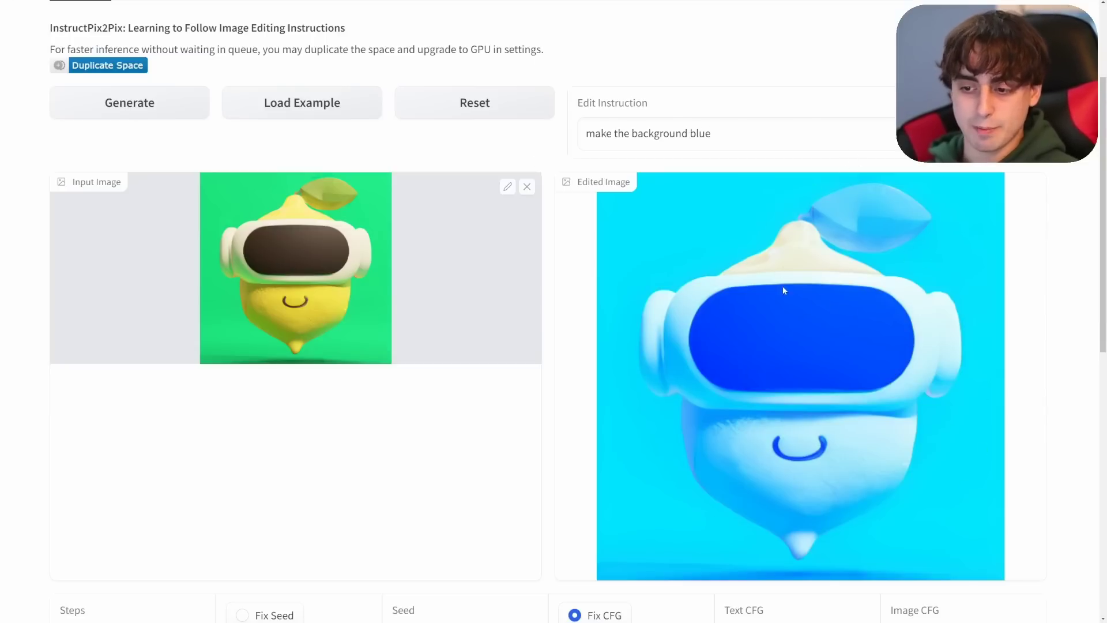
# Regenerate the lemon edit with the instruction "change the background from green to blue around the lemon in the center".
pyautogui.scroll(-3, 780, 269)
pyautogui.scroll(3, 601, 298)
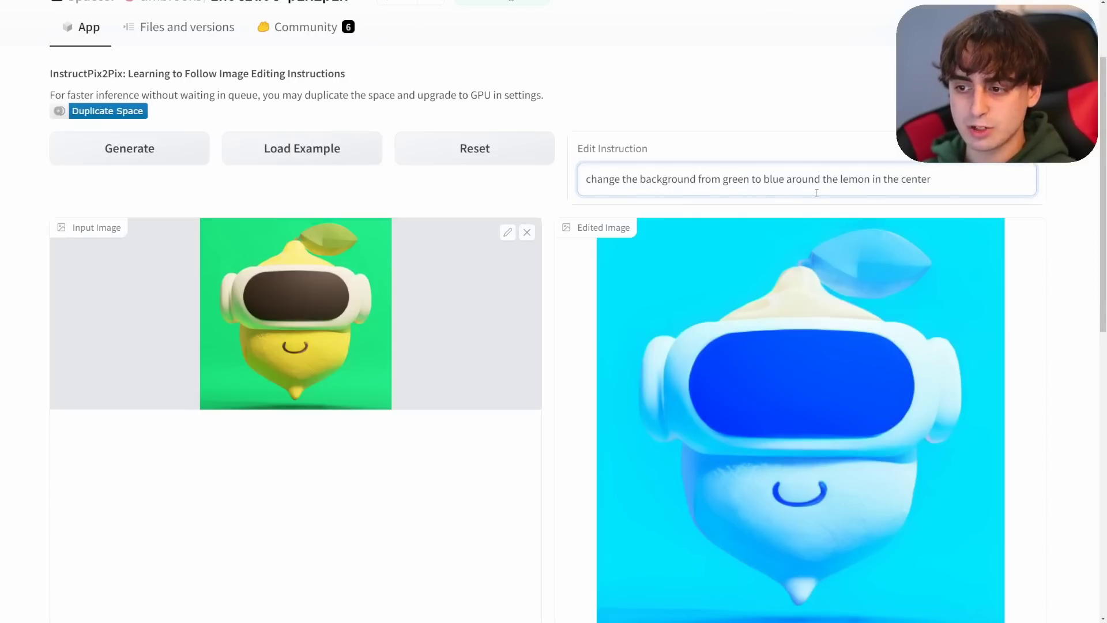
pyautogui.click(148, 150)
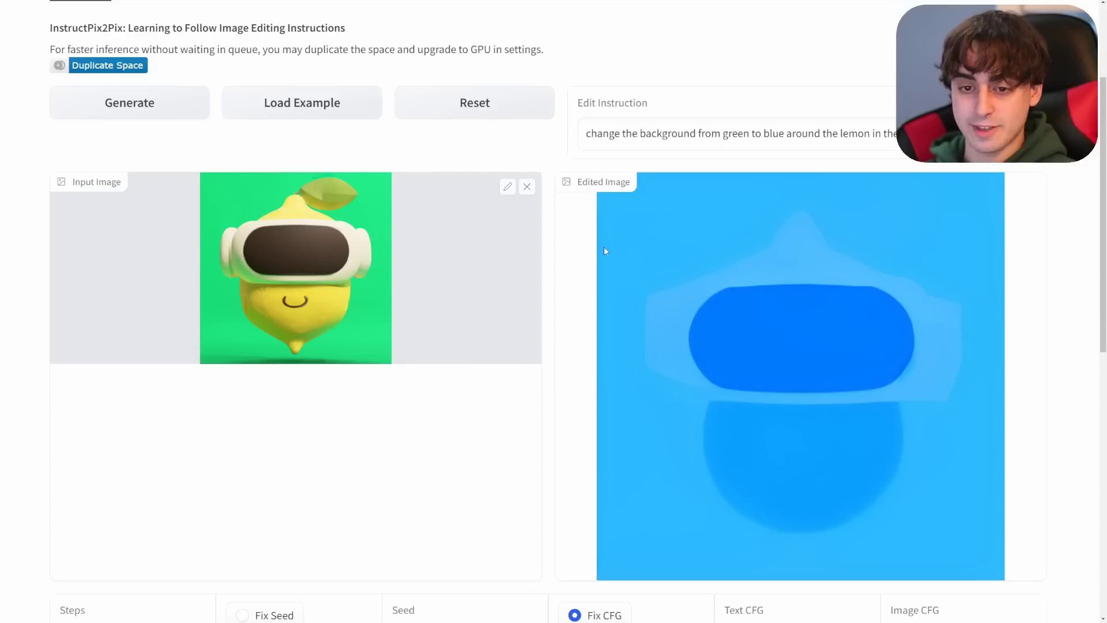
# Replace the lemon with the dog photo and generate an edit with the instruction "make it snowing during wintertime".
pyautogui.click(532, 187)
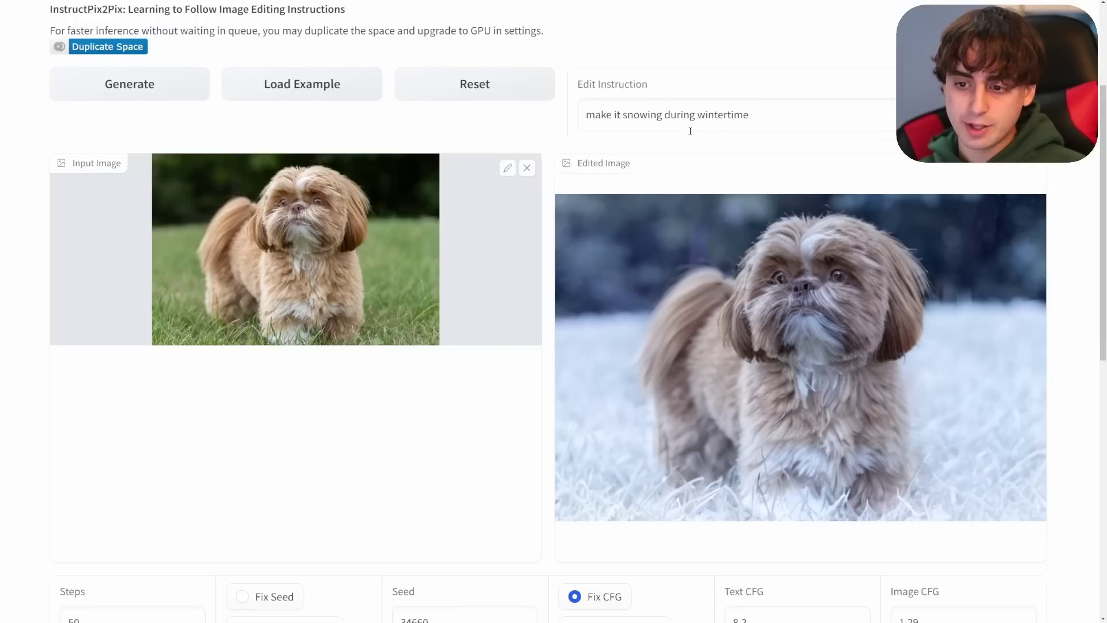
pyautogui.scroll(-2, 688, 333)
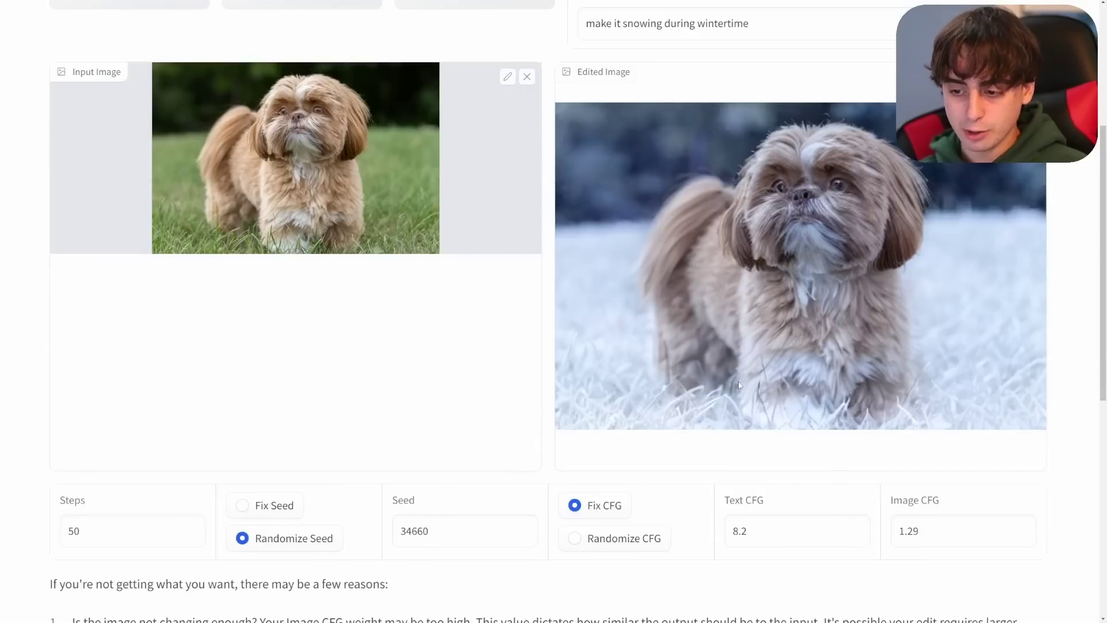
# Replace the dog input image with the smiling selfie and crop it closely around the head.
pyautogui.click(527, 79)
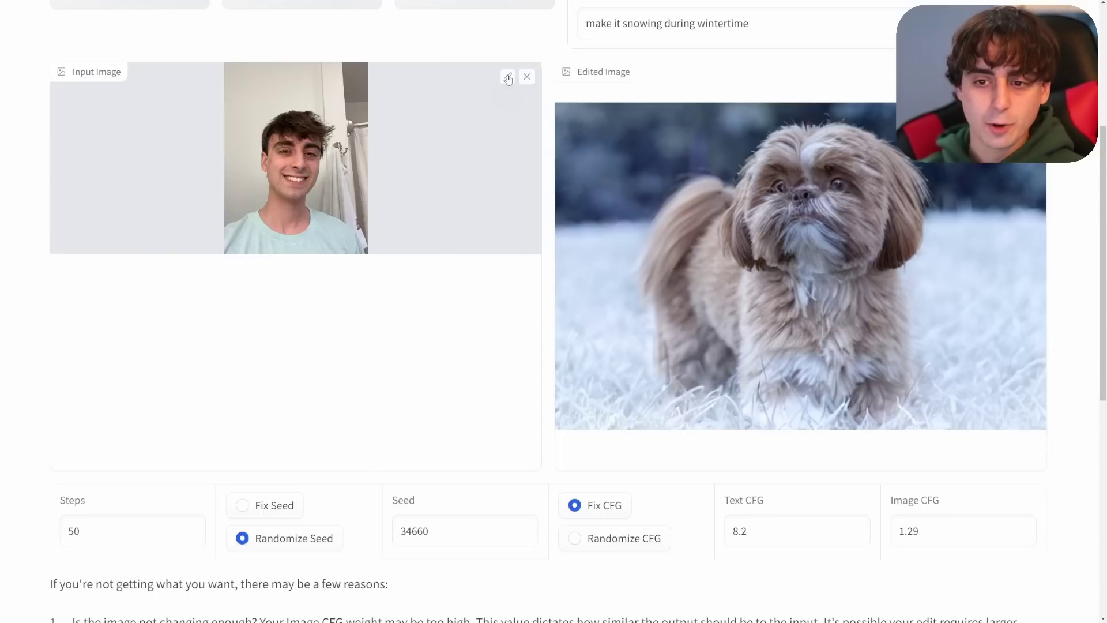
pyautogui.click(507, 77)
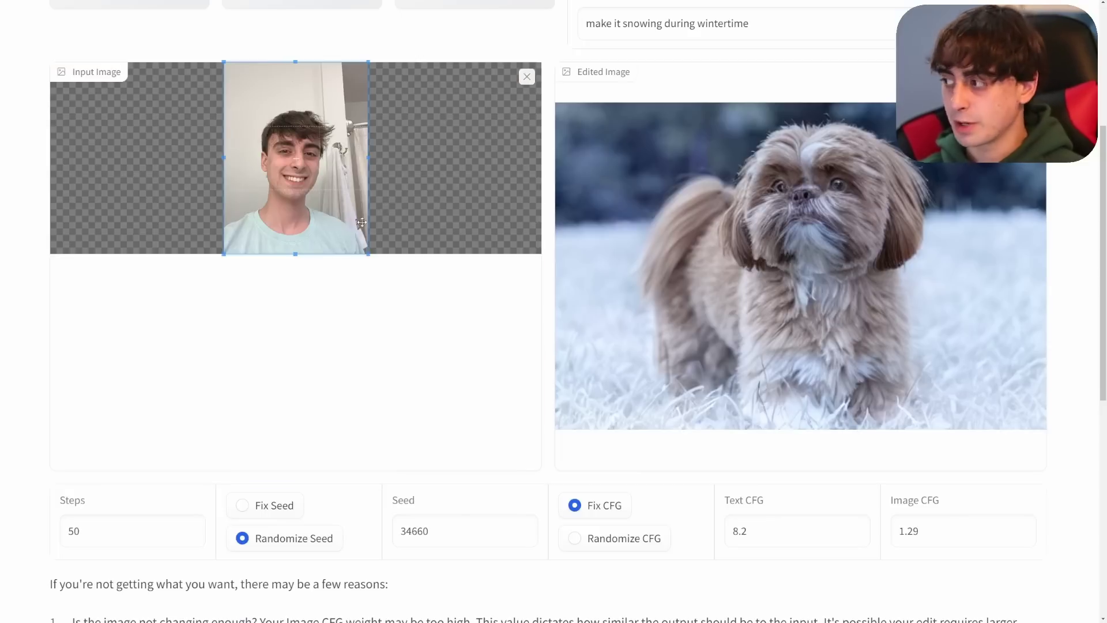
pyautogui.moveTo(300, 254); pyautogui.dragTo(300, 222)
pyautogui.moveTo(295, 62); pyautogui.dragTo(291, 118)
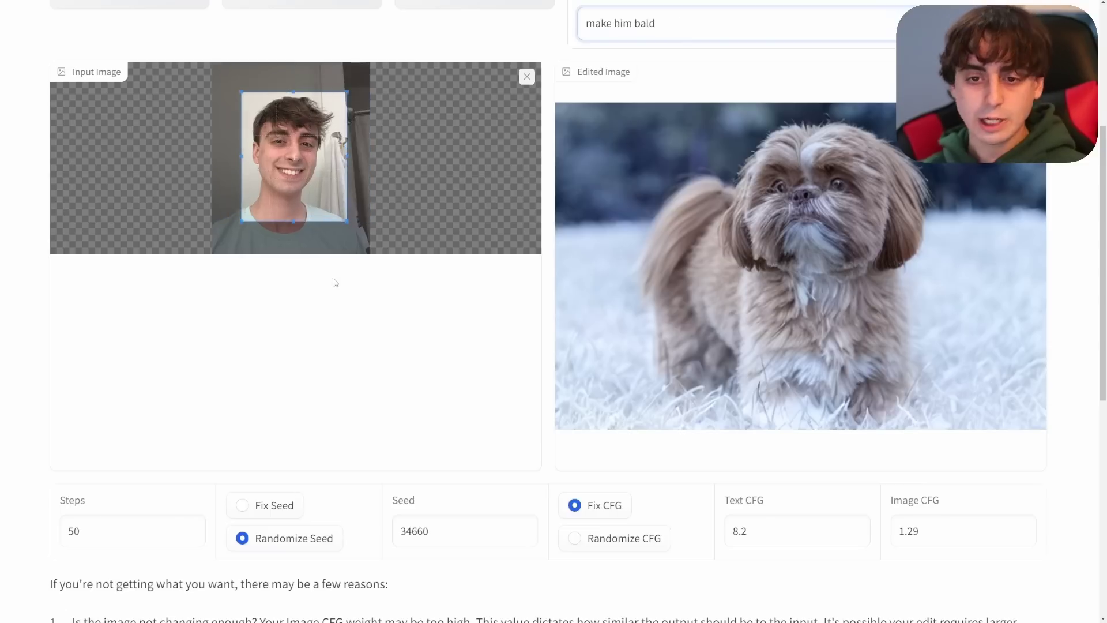
# Generate an edit of the cropped selfie with the instruction "make him bald".
pyautogui.scroll(1, 519, 205)
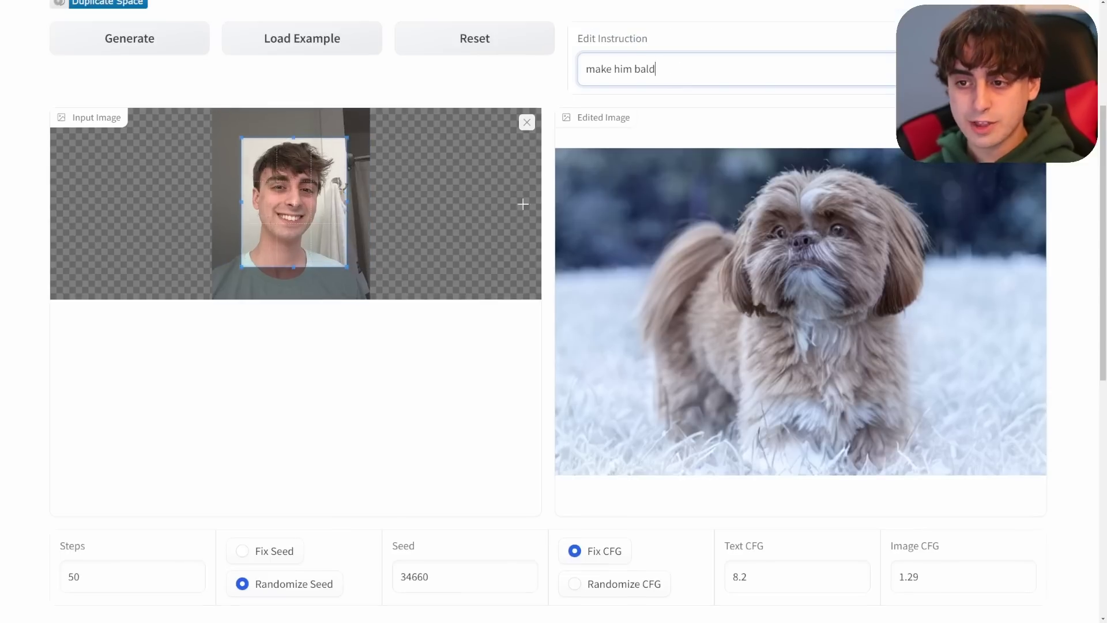
pyautogui.click(156, 39)
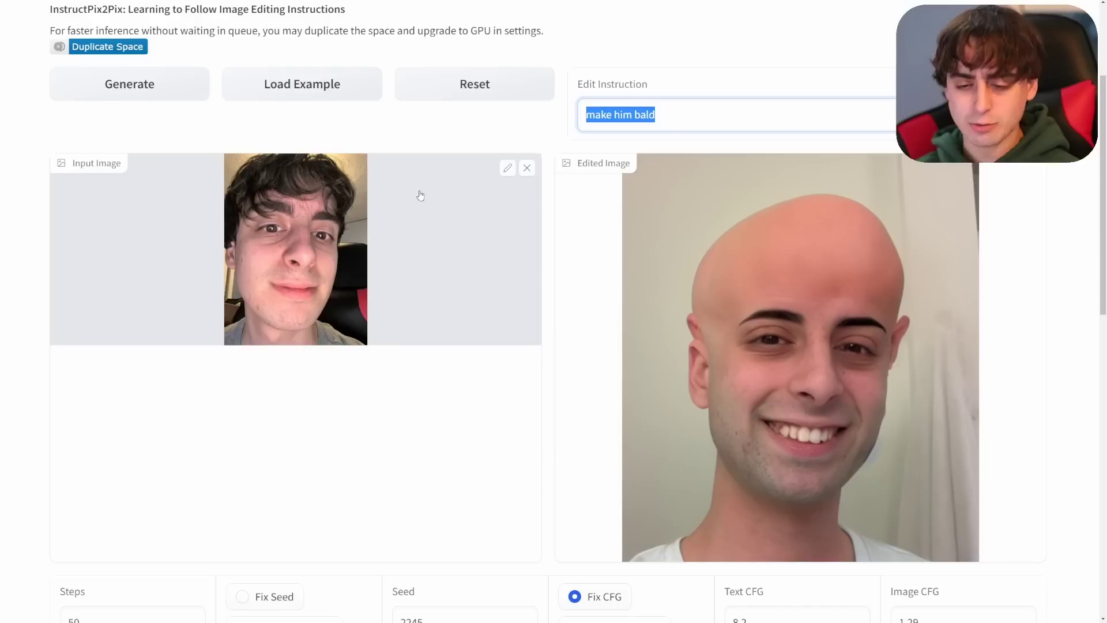
# Change the instruction to "give him an extremely large beard" and generate the edit of the close-up selfie.
pyautogui.press('BackSpace')
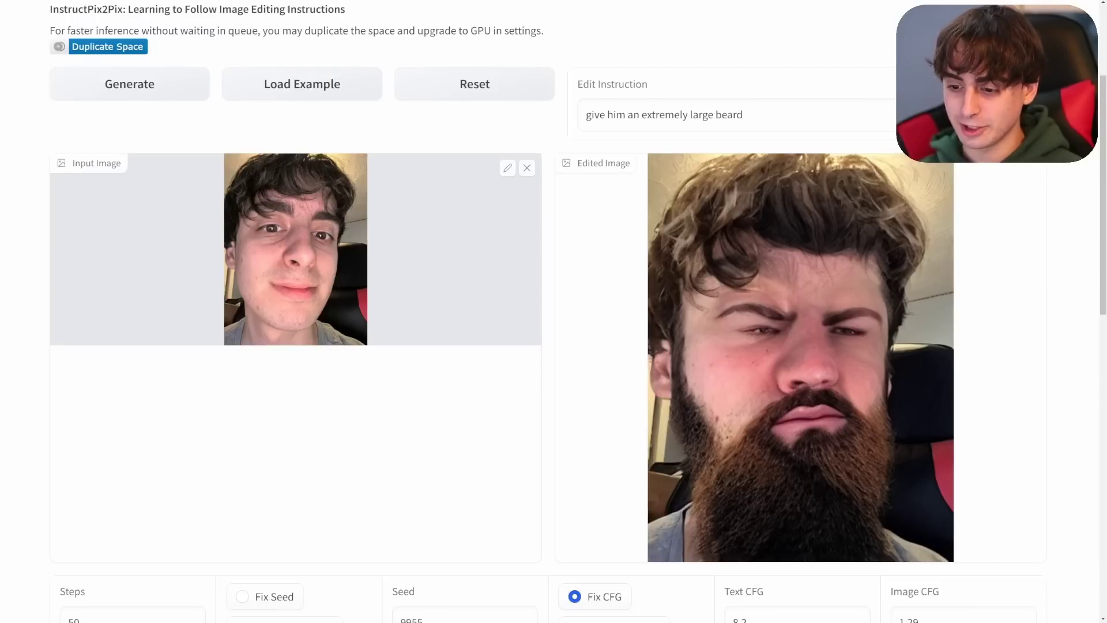
pyautogui.scroll(-2, 922, 427)
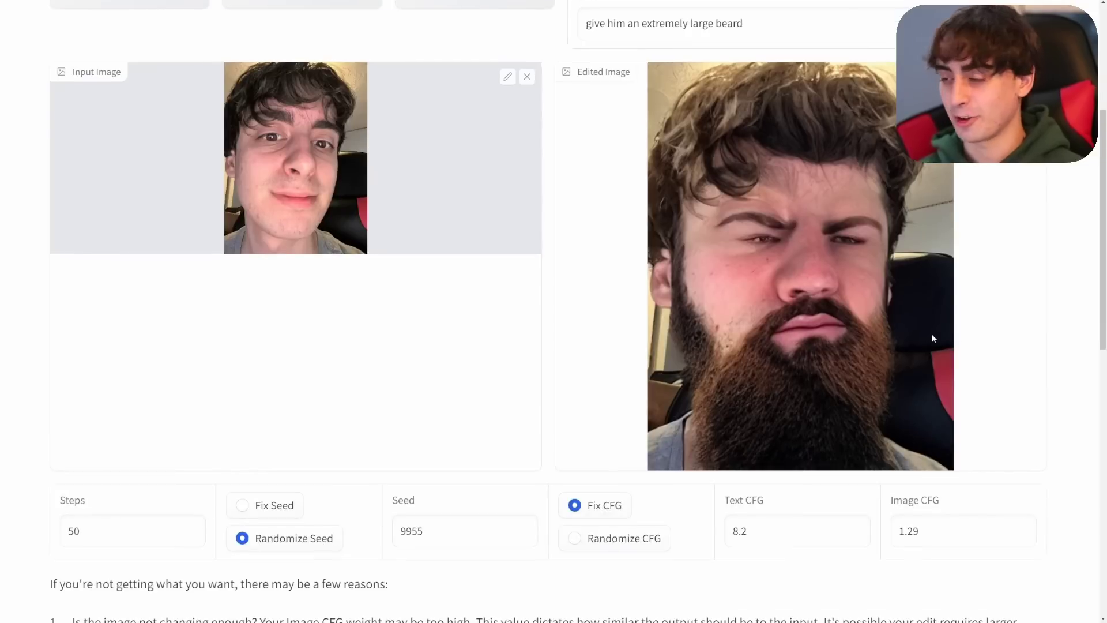
pyautogui.scroll(1, 946, 322)
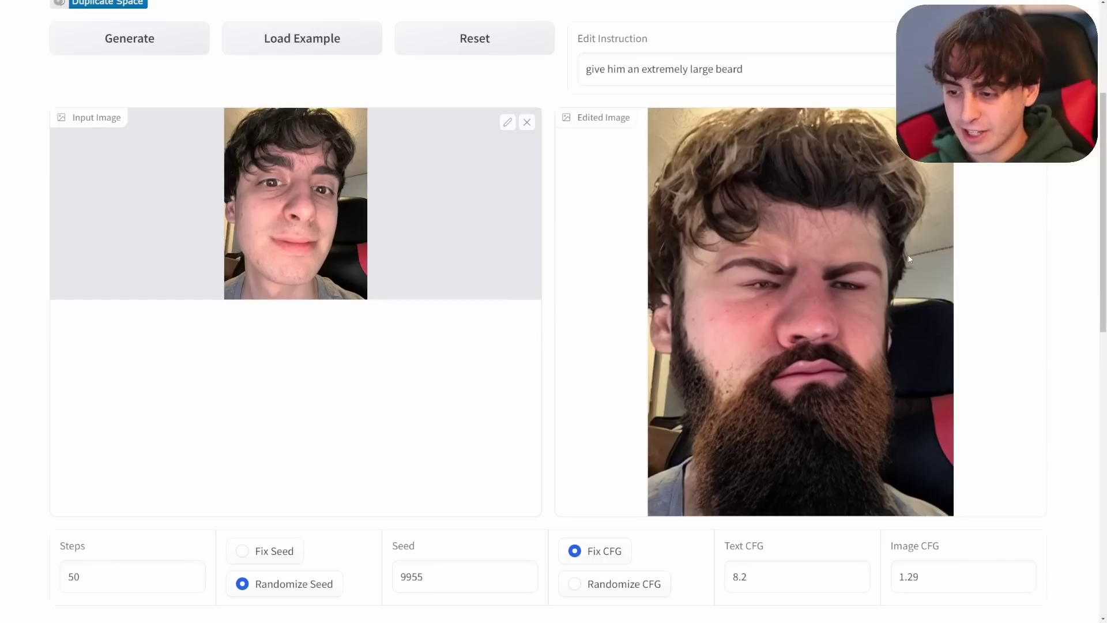
# Replace the selfie with the hoodie photo and generate an edit with the instruction "change the style to anime".
pyautogui.scroll(1, 650, 231)
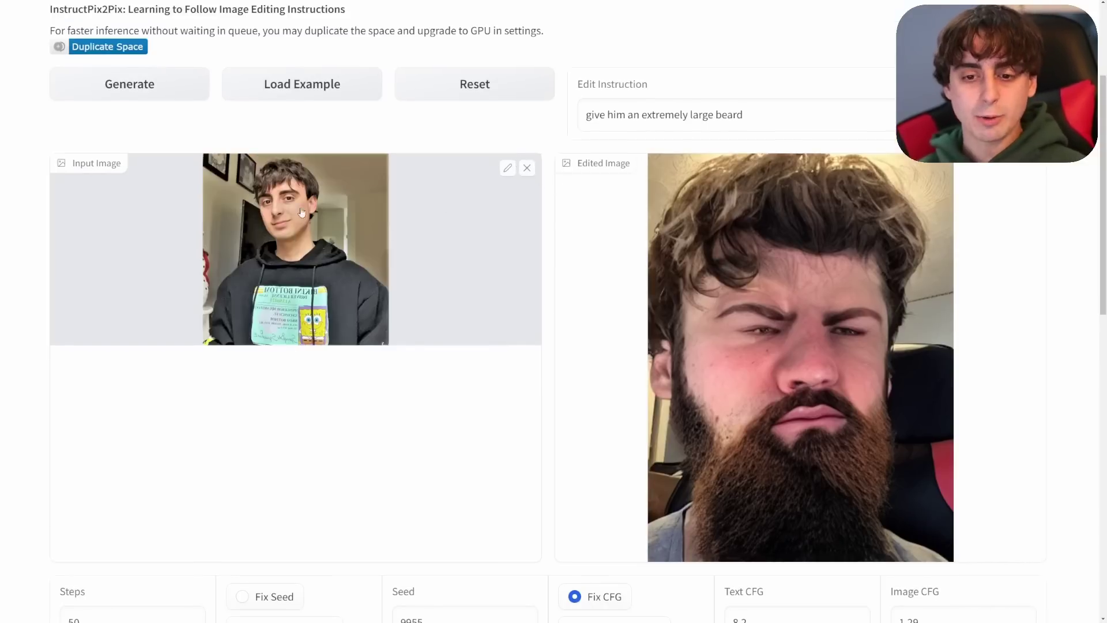
pyautogui.moveTo(747, 114); pyautogui.dragTo(437, 116)
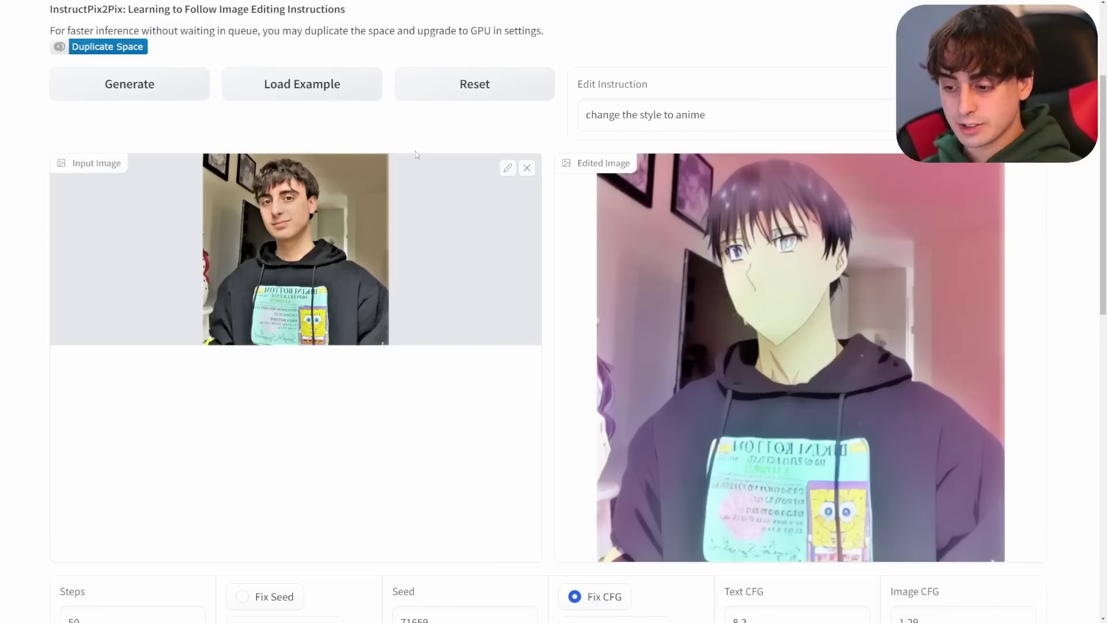
# Regenerate the anime edit of the hoodie photo with randomized CFG and set the CFG back to fixed.
pyautogui.scroll(-1, 1036, 270)
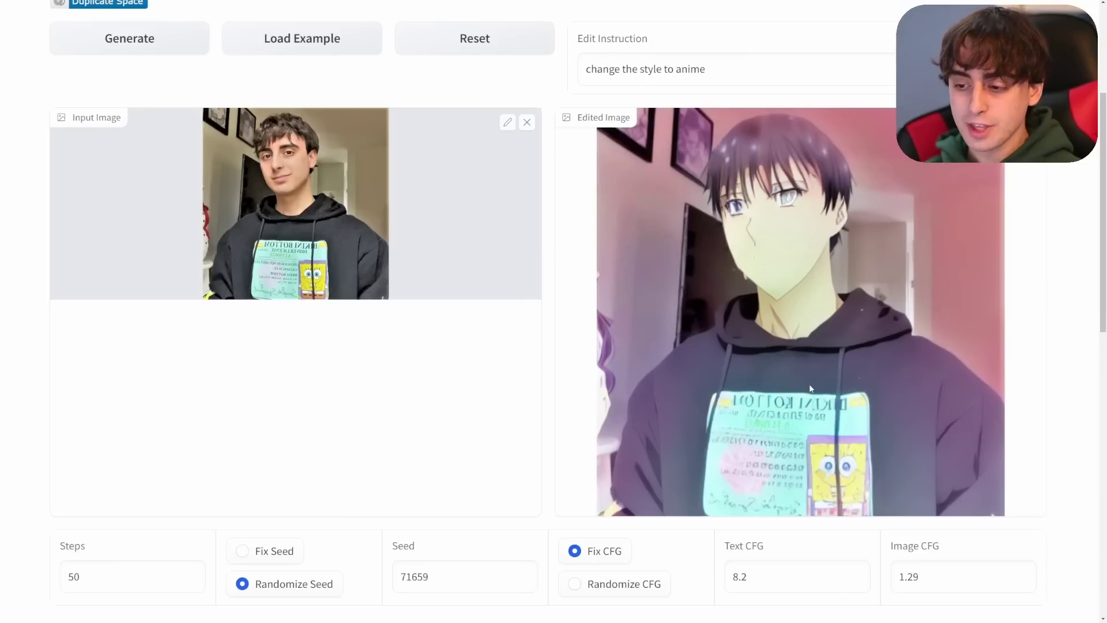
pyautogui.scroll(-3, 853, 296)
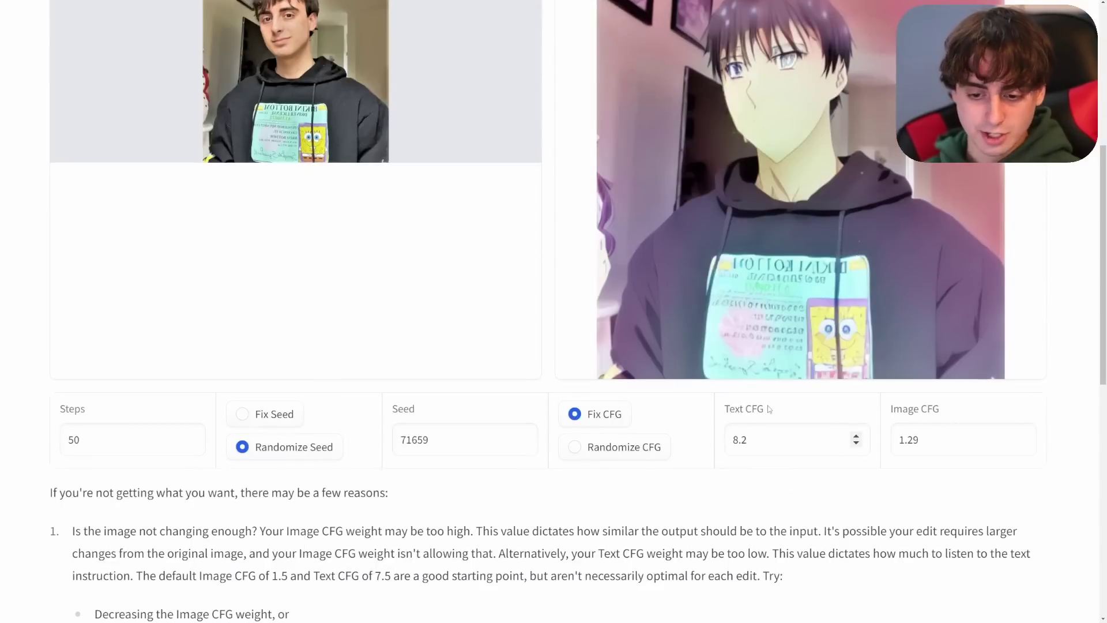
pyautogui.scroll(4, 769, 408)
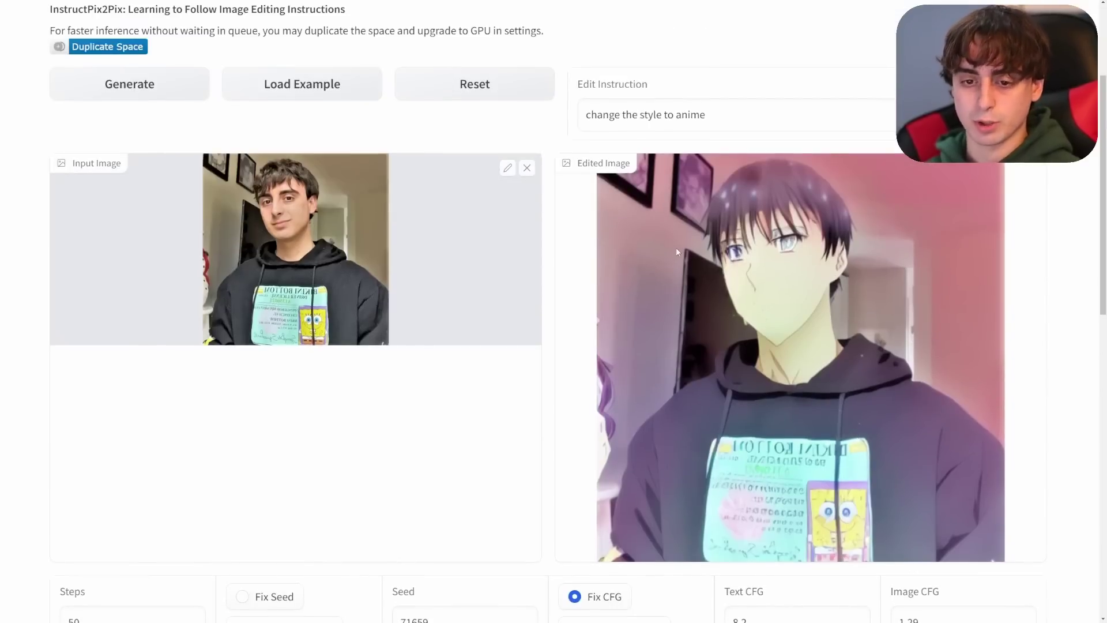
pyautogui.scroll(-4, 848, 242)
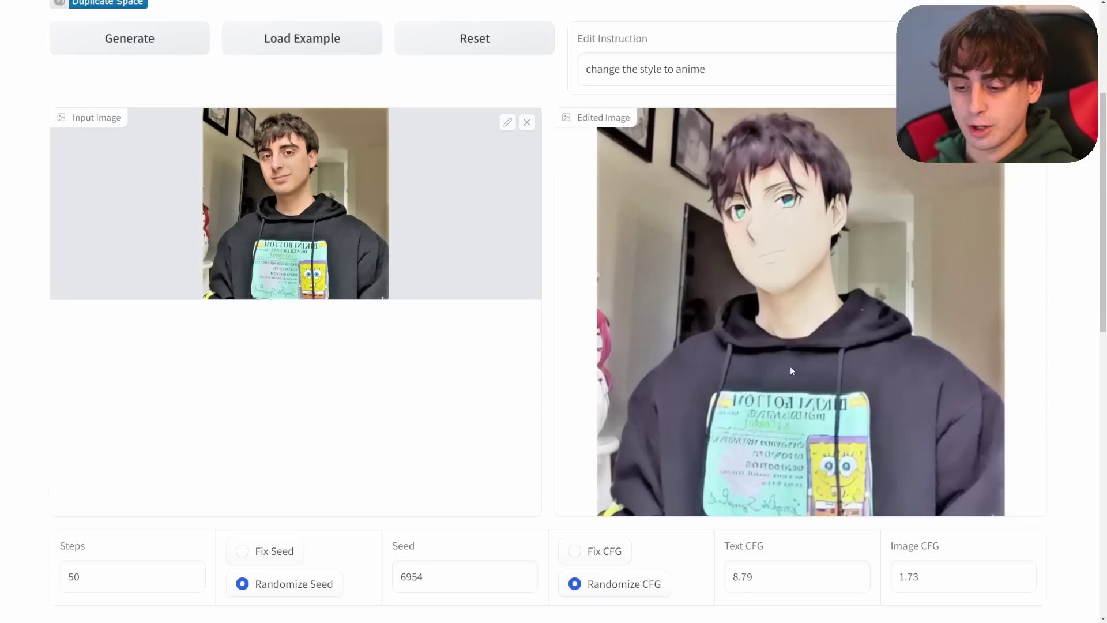
pyautogui.click(575, 551)
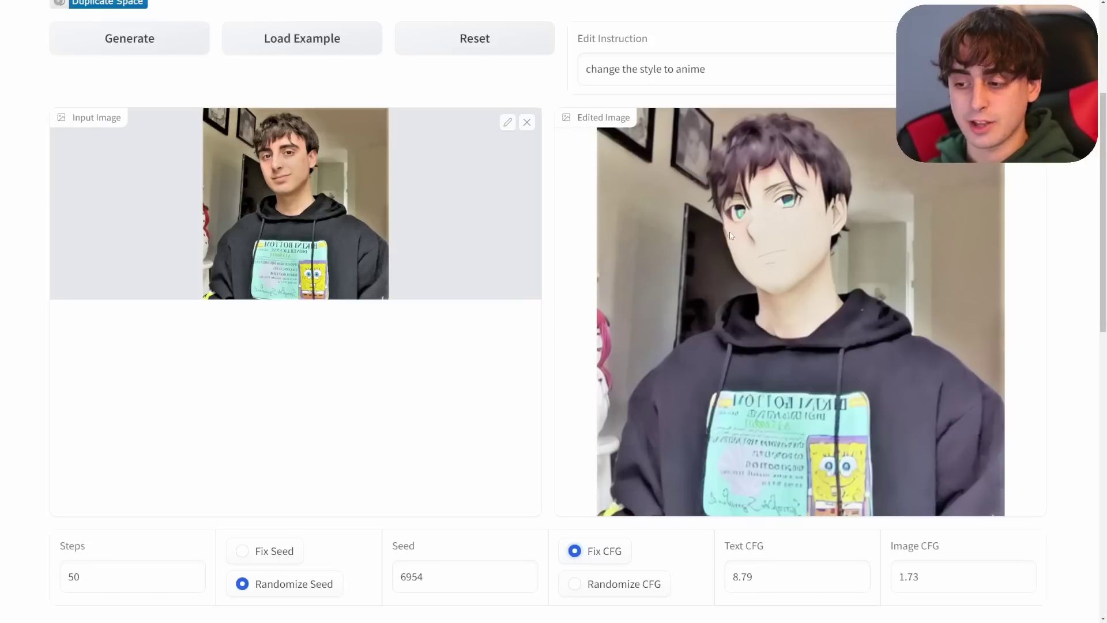
pyautogui.scroll(2, 418, 147)
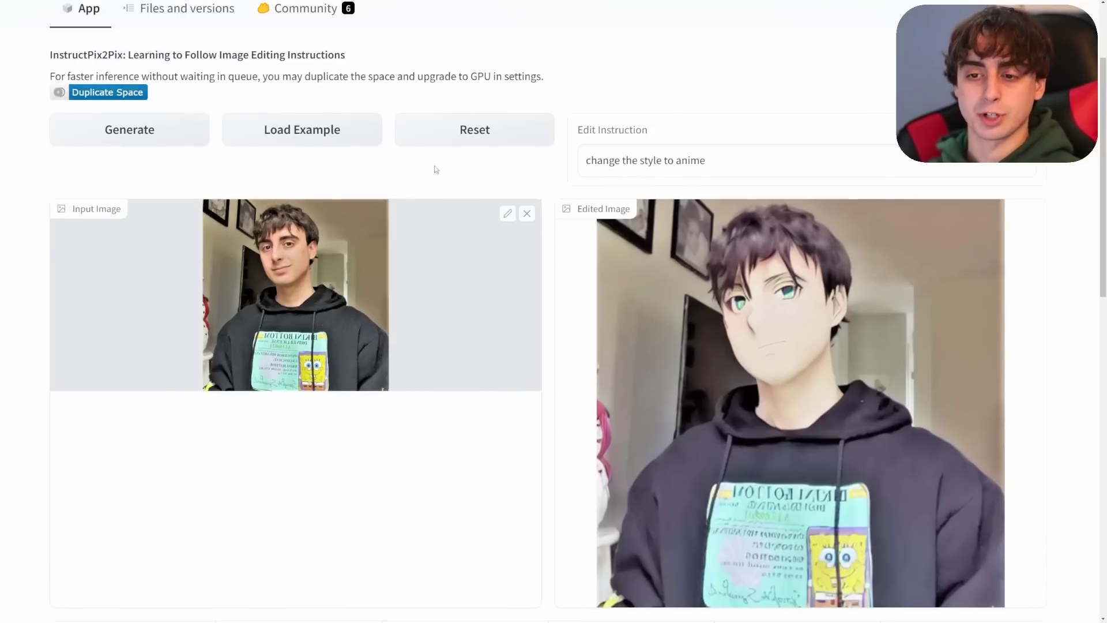
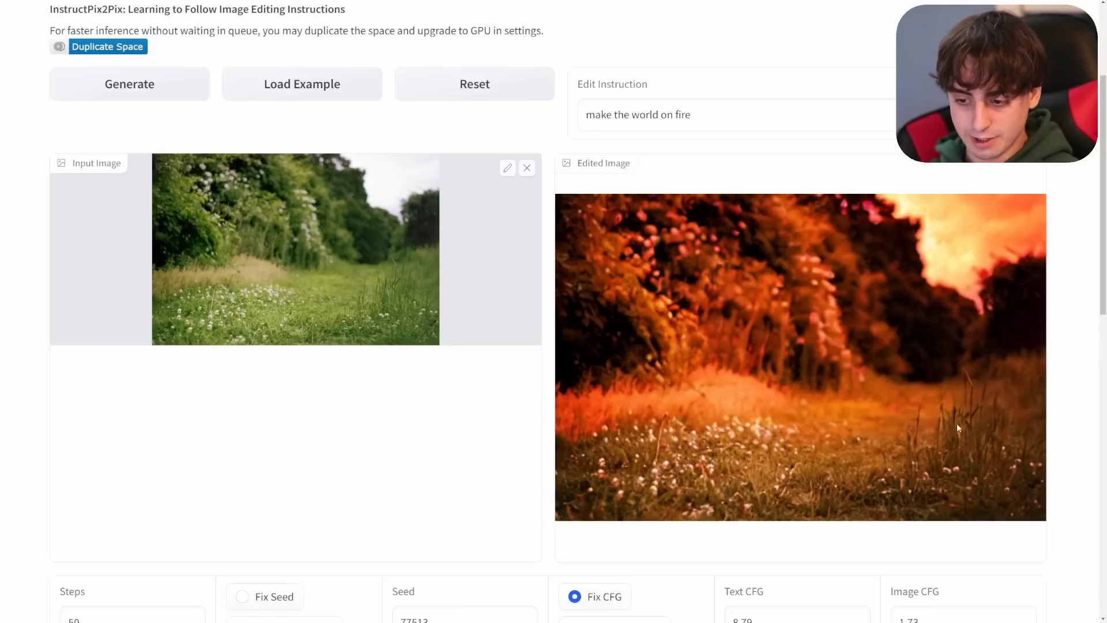
# Change the instruction to "make the grass on fire" and generate the edit of the meadow photo.
pyautogui.moveTo(692, 115); pyautogui.dragTo(632, 115)
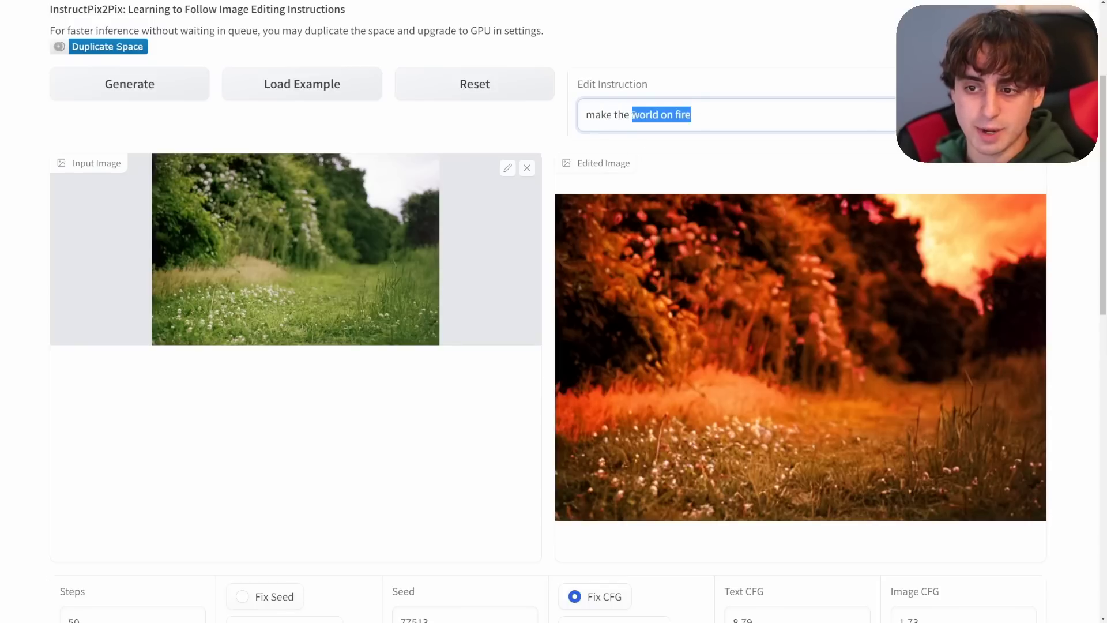
pyautogui.press('BackSpace')
pyautogui.write('gra')
pyautogui.write('ss on fire')
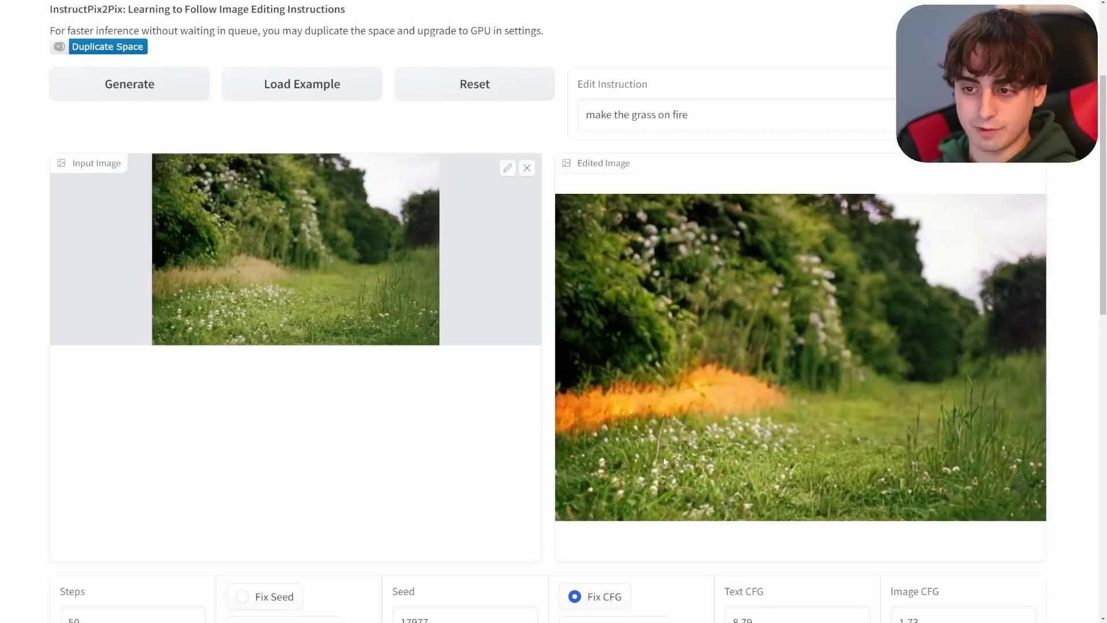
# Replace the meadow photo with the man in the hat, generate the edit "turn him into a cyborg", and switch the CFG to randomized.
pyautogui.click(526, 169)
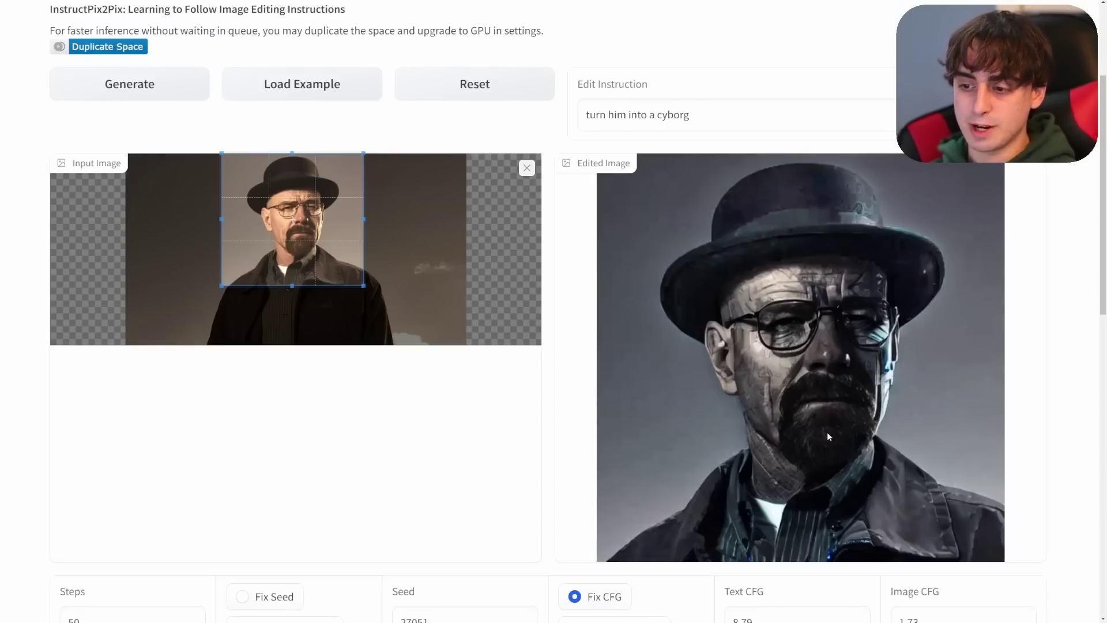
pyautogui.scroll(-4, 833, 437)
pyautogui.scroll(2, 835, 381)
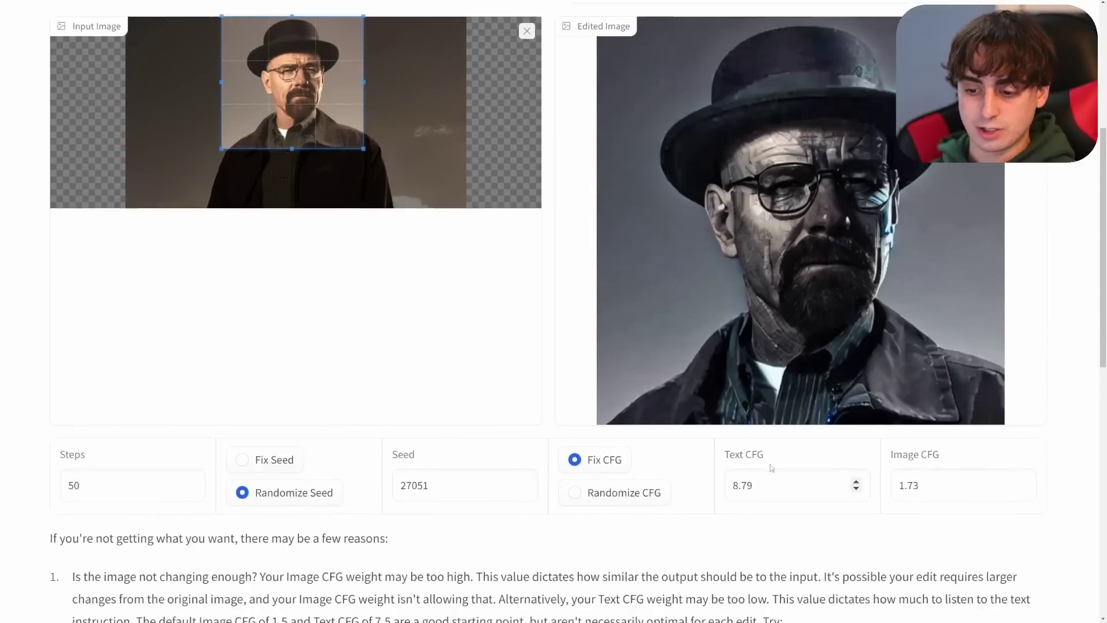
pyautogui.scroll(2, 771, 467)
pyautogui.click(611, 586)
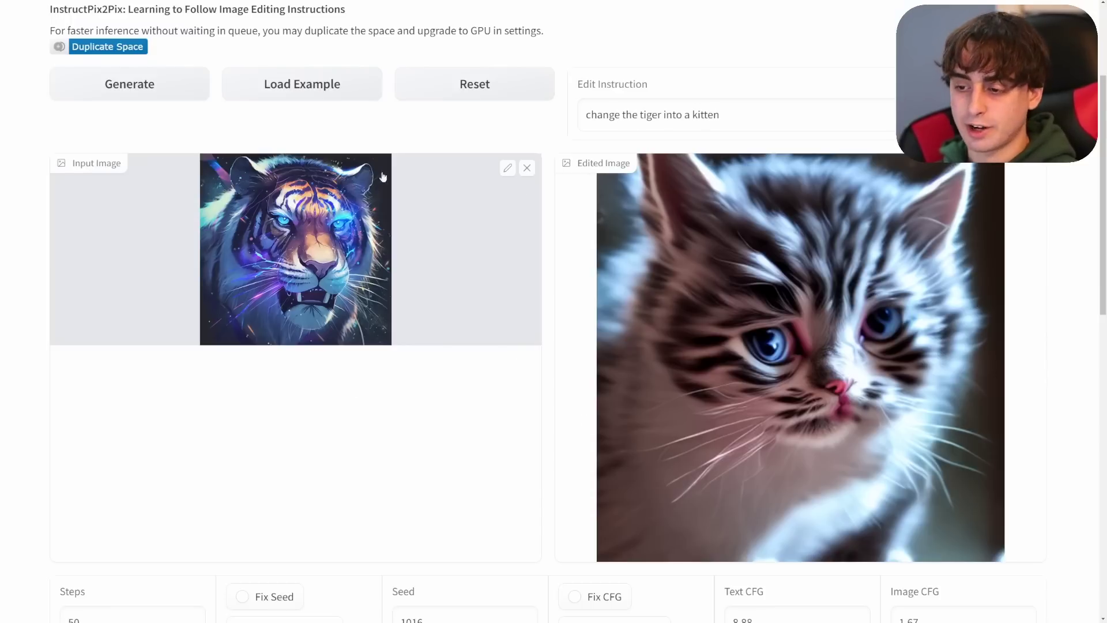
# Review the seed and CFG settings of the tiger-to-kitten edit and remove the tiger from the input image.
pyautogui.scroll(-3, 845, 321)
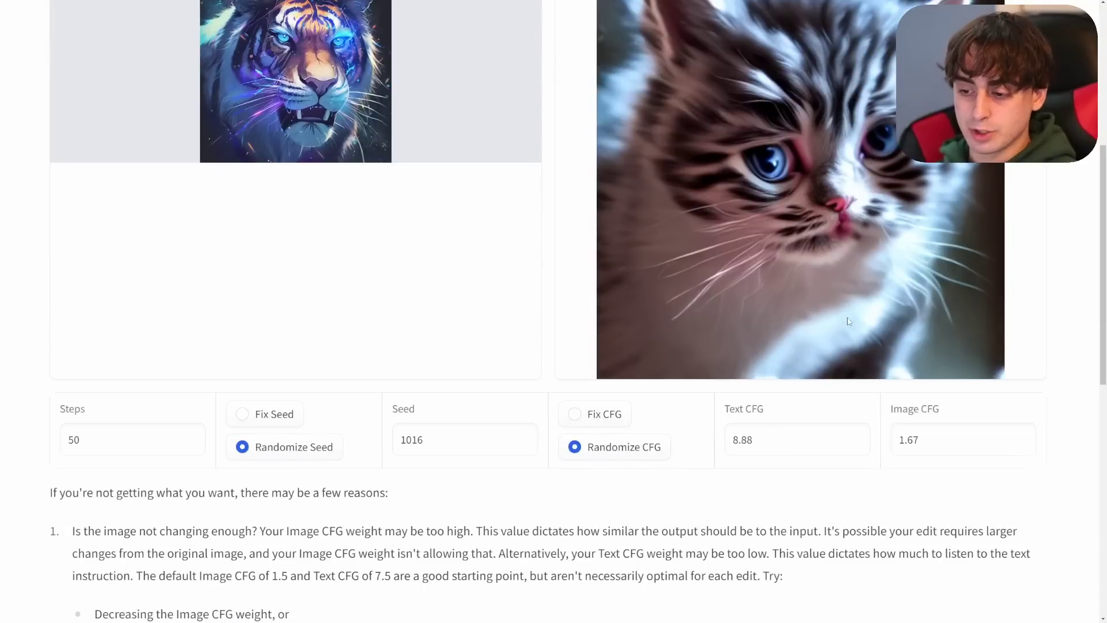
pyautogui.scroll(3, 796, 297)
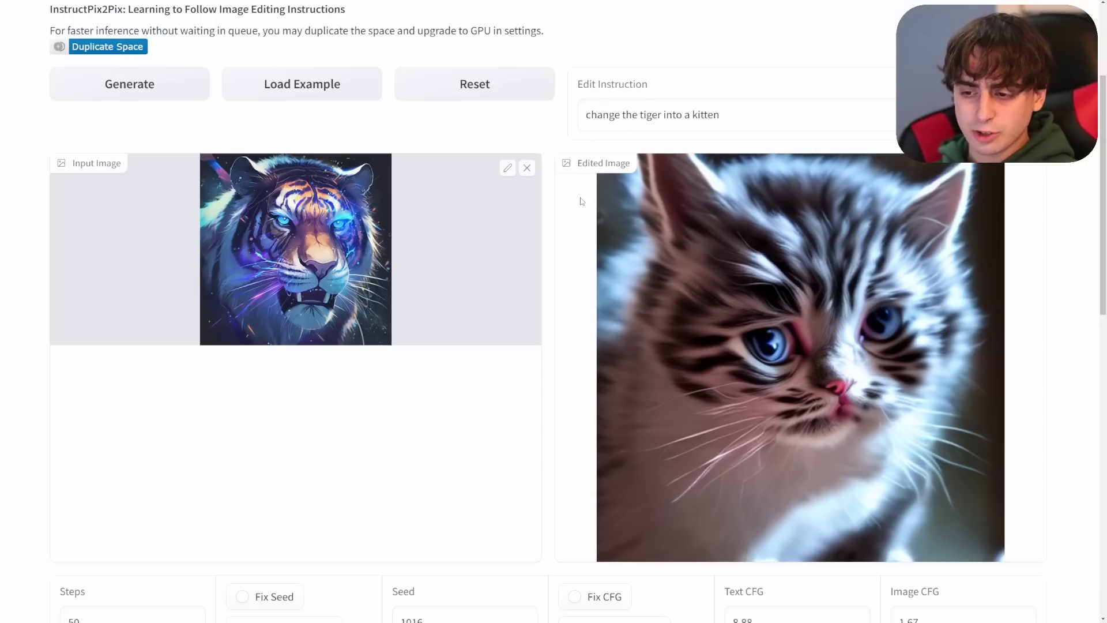
pyautogui.click(527, 169)
pyautogui.scroll(-2, 652, 464)
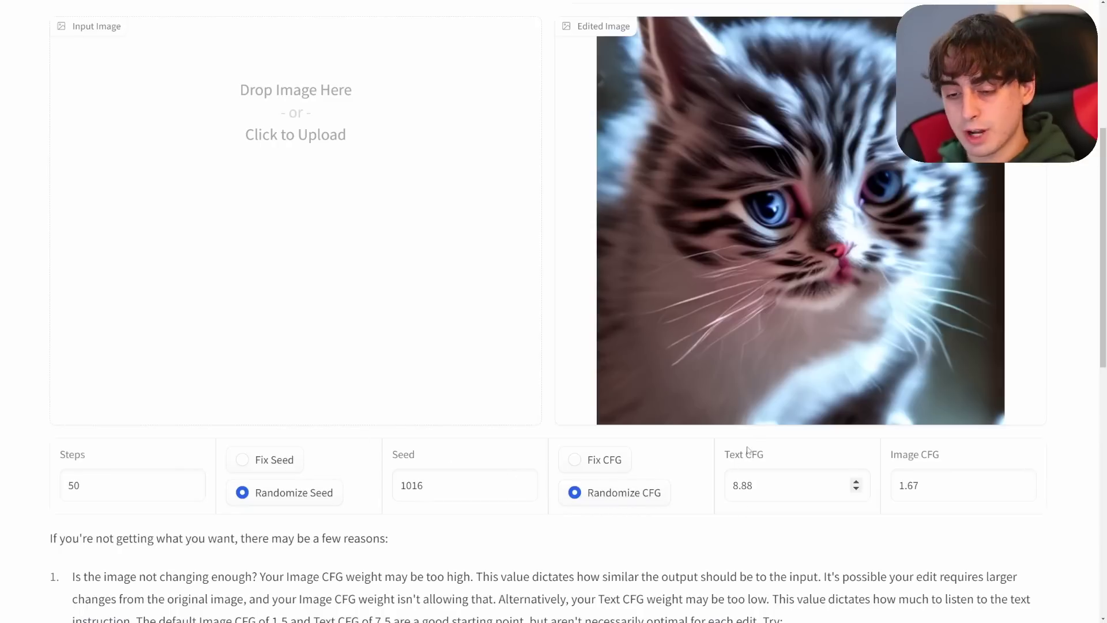
pyautogui.scroll(2, 611, 324)
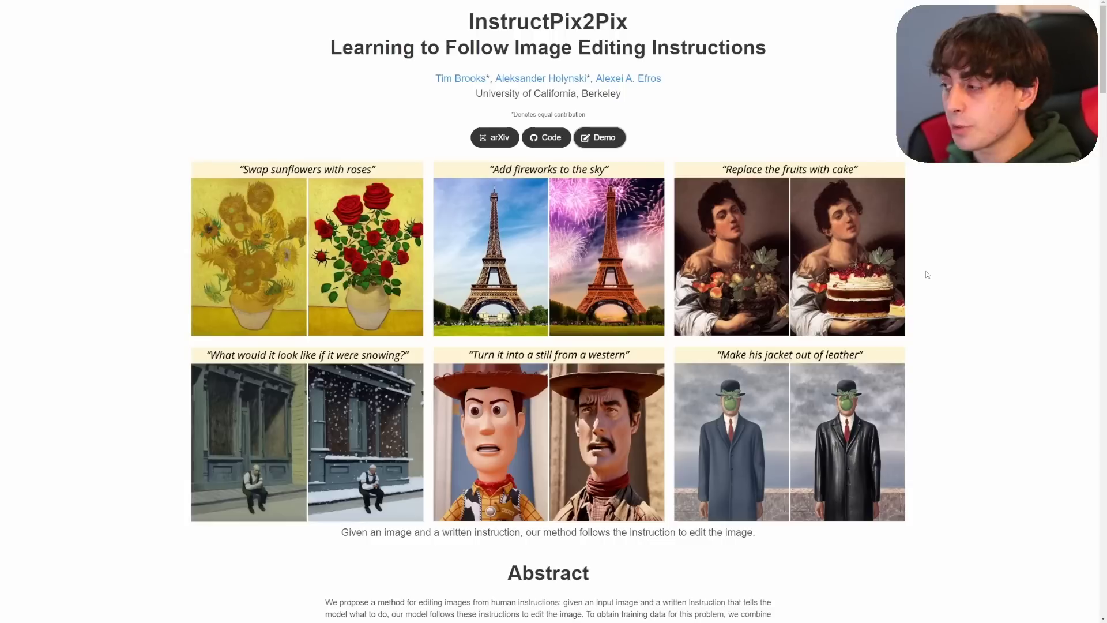